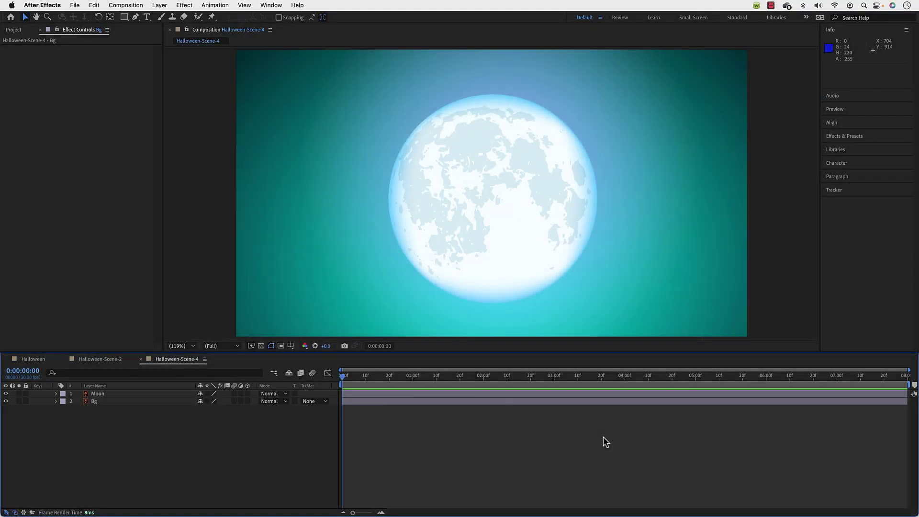
Step: Switch the Moon and Bg layers off and on to examine what each contributes to the scene
left_click(602, 413)
left_click(6, 393)
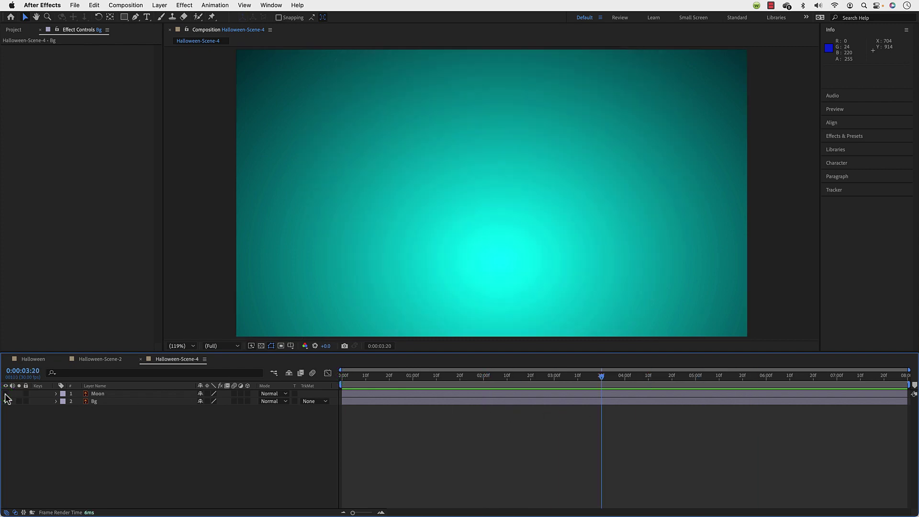
left_click(6, 393)
left_click(6, 401)
left_click(5, 401)
left_click(6, 394)
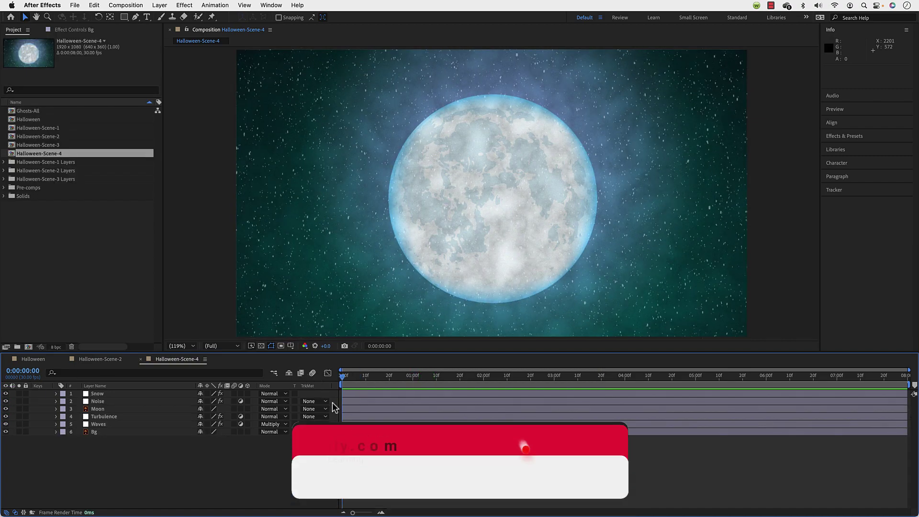
Step: Play the finished scene and hide the Moon, Snow, Noise and Turbulence layers to examine the underlying waves
key("space")
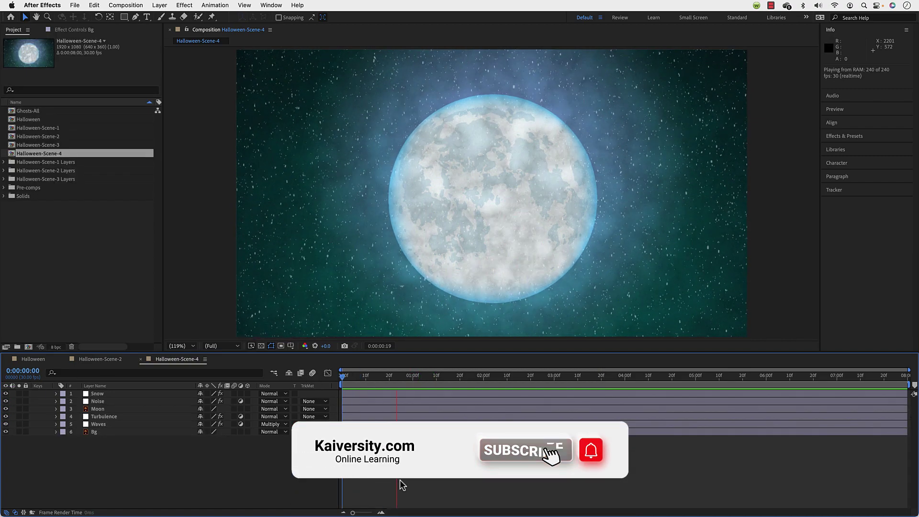
left_click(5, 409)
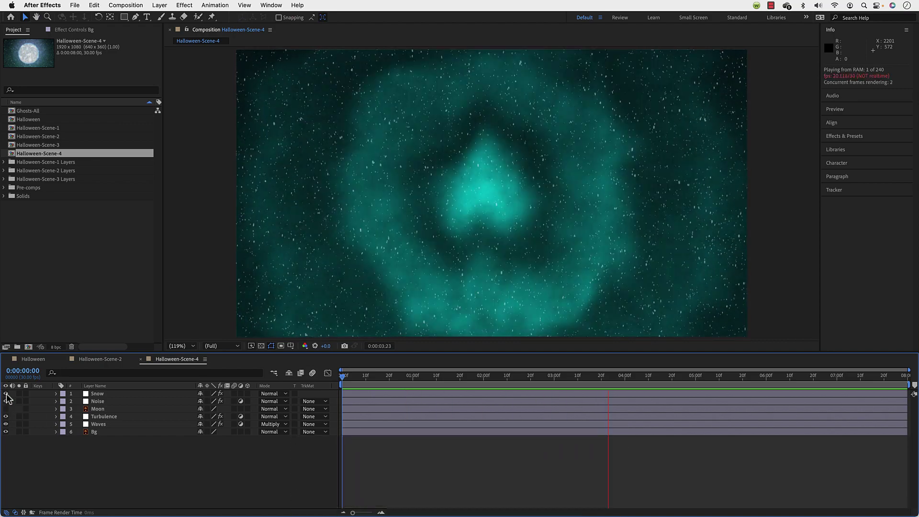
left_click(5, 393)
left_click(5, 416)
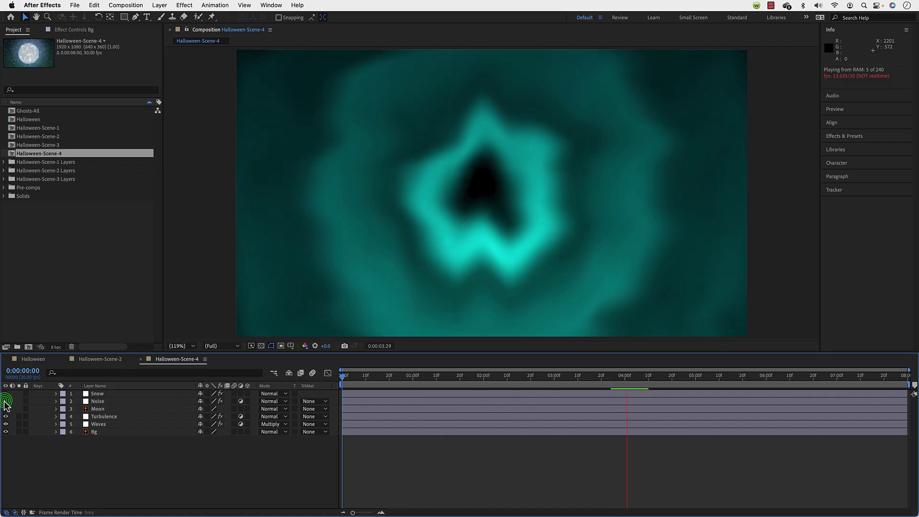
left_click(6, 416)
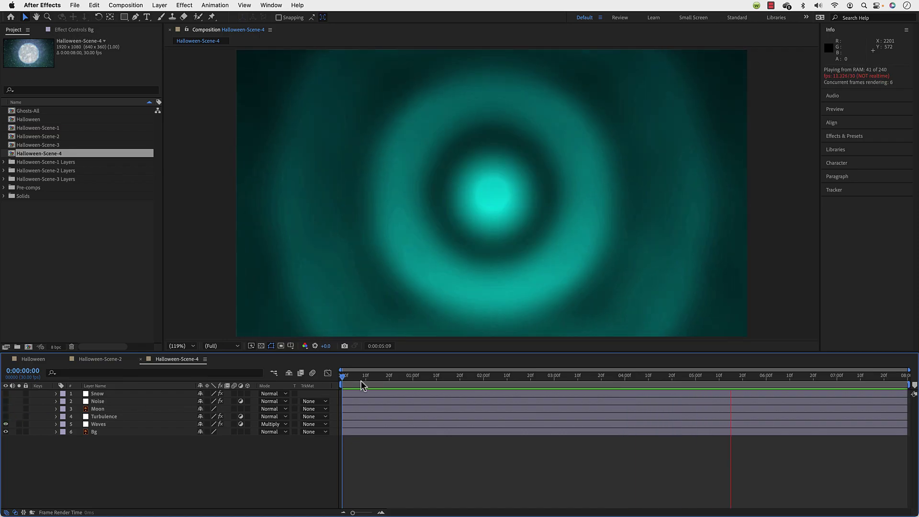
Step: Restore the Turbulence, Noise, Snow and Moon layers during playback and compare the scene with Snow hidden
left_click(6, 417)
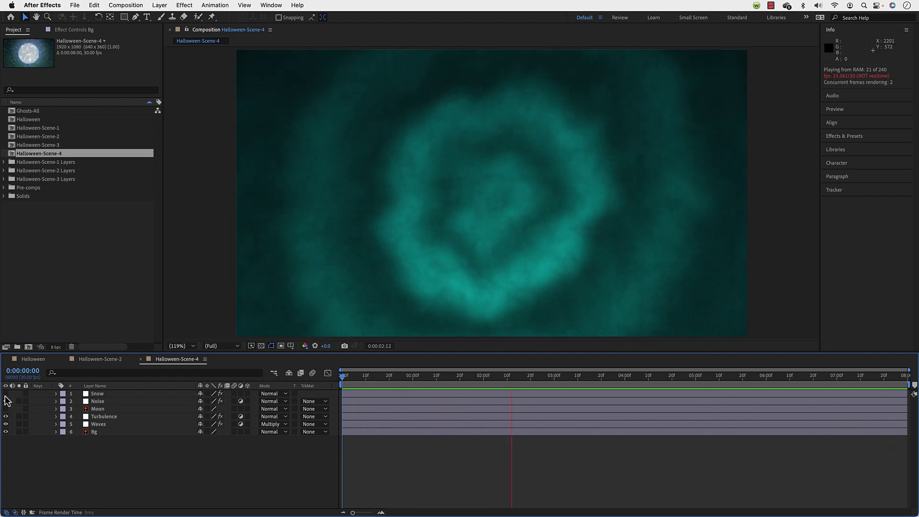
left_click(6, 393)
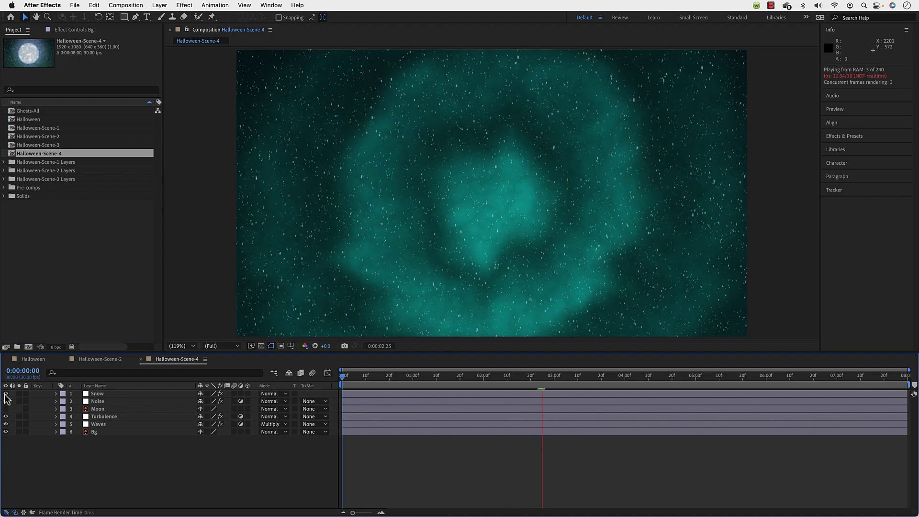
left_click(6, 409)
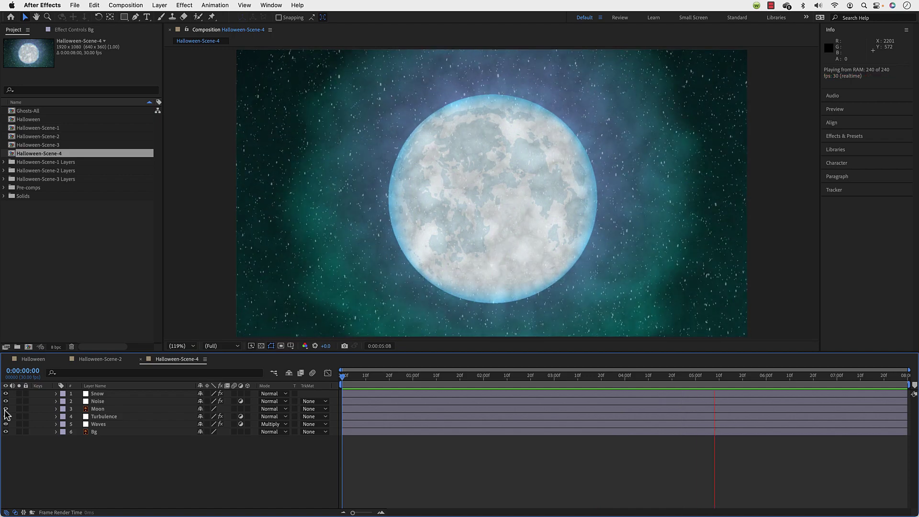
left_click(5, 394)
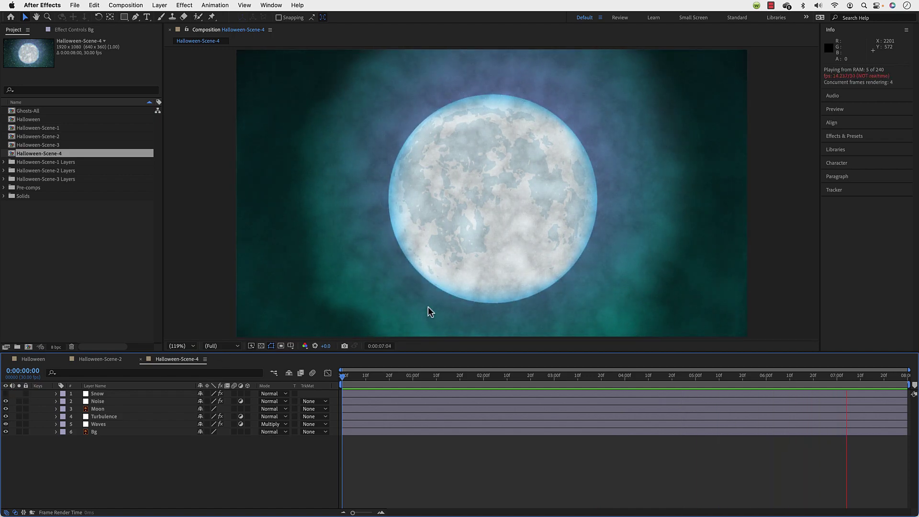
left_click_drag(406, 378, 355, 377)
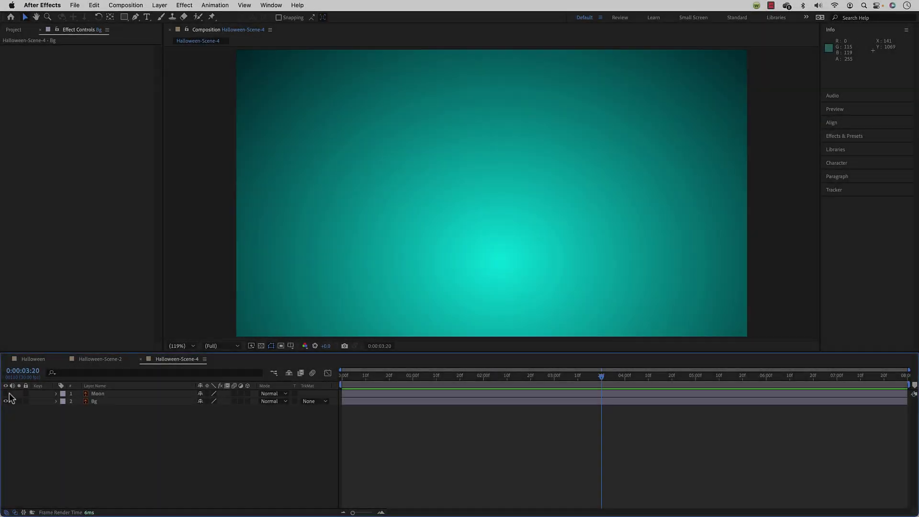
Step: Hide the Moon layer and add a new adjustment layer directly above the Bg layer
left_click(5, 394)
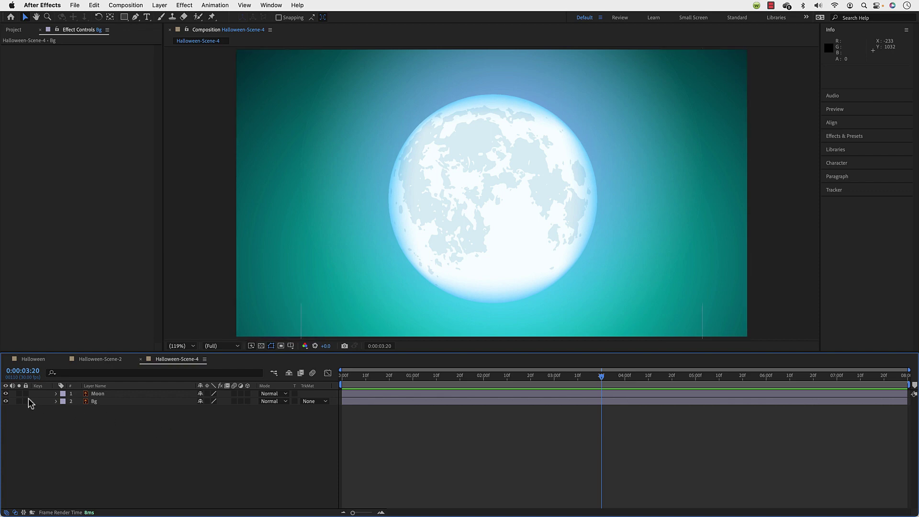
left_click(6, 393)
right_click(103, 422)
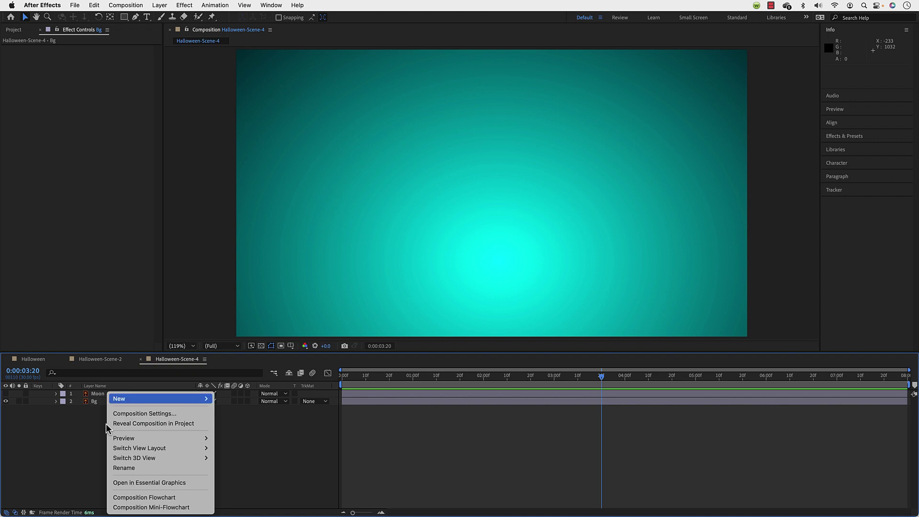
left_click(262, 473)
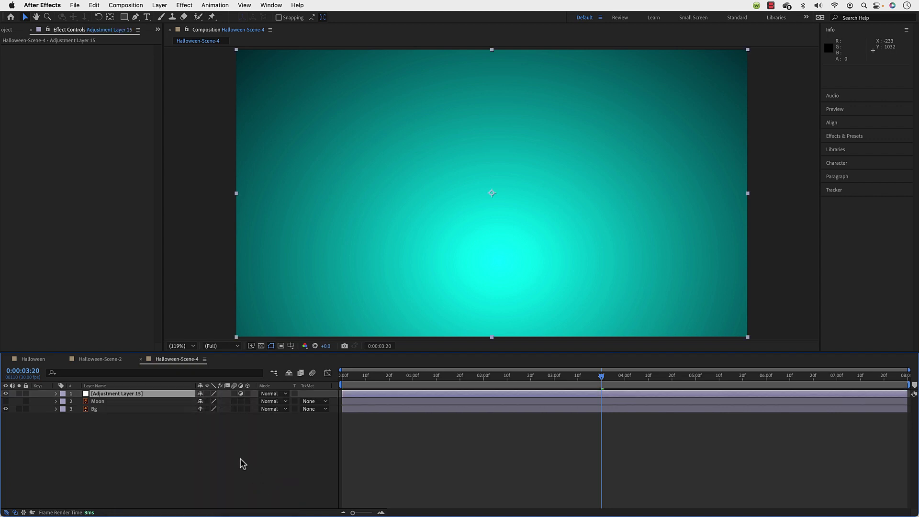
left_click_drag(145, 394, 127, 404)
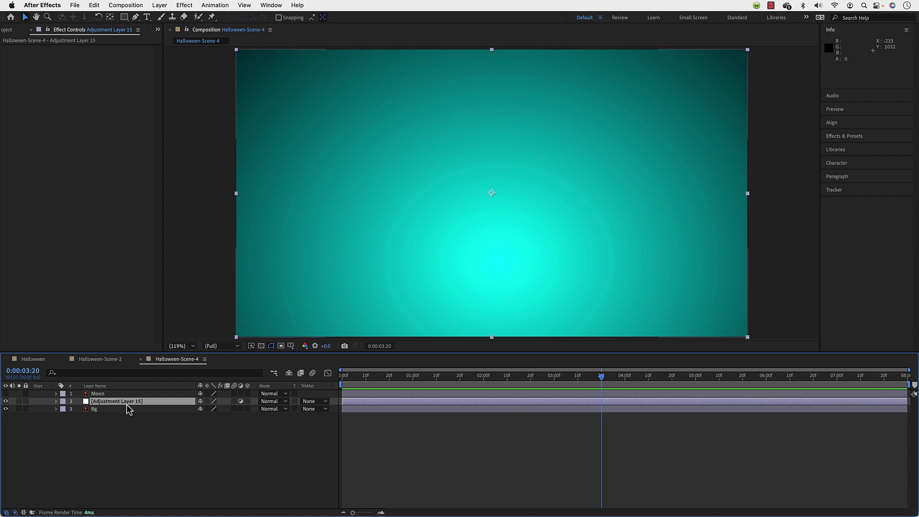
Step: Rename the new adjustment layer as Waves
left_click(99, 409)
left_click(102, 402)
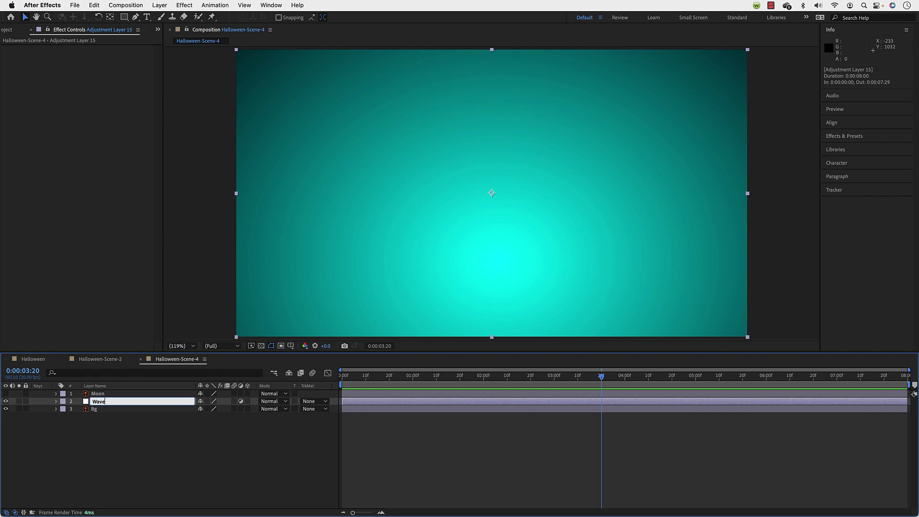
key("Return")
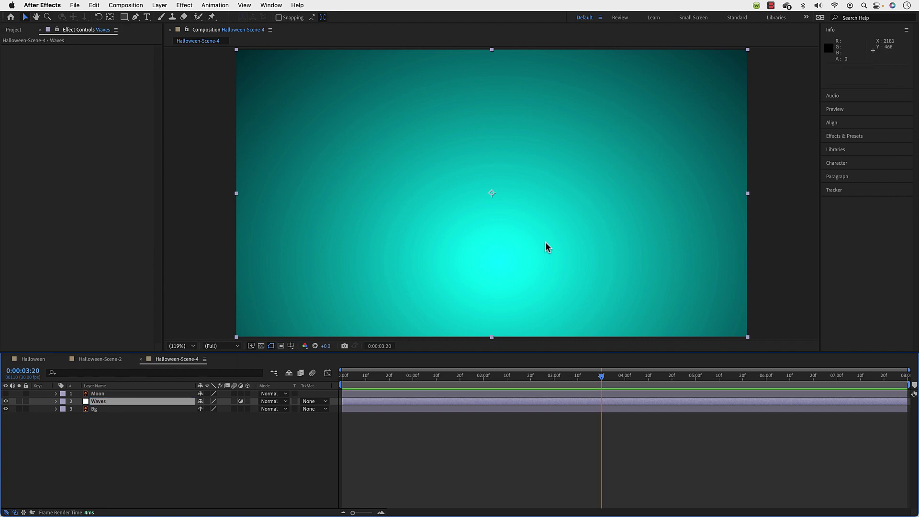
Step: Find the Wave World effect by searching for "wave", apply it to the Waves layer and preview it from the start
left_click(836, 138)
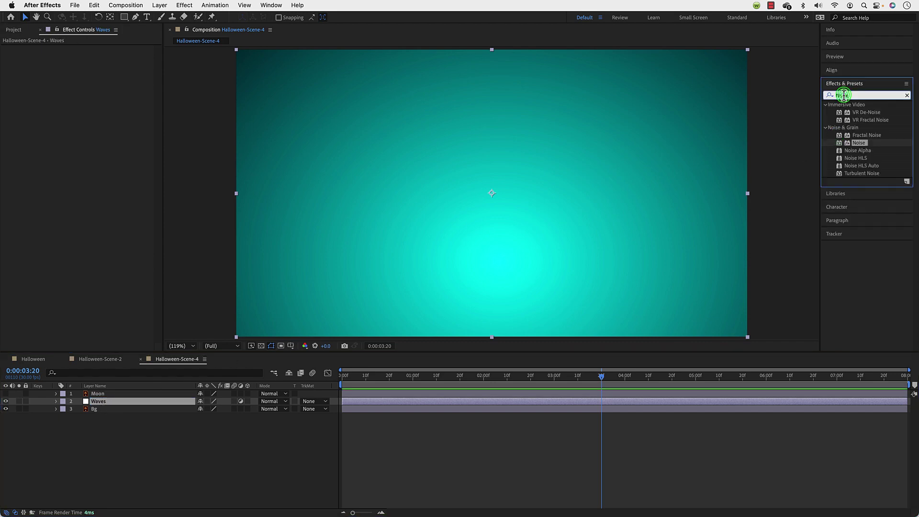
double_click(843, 96)
type("wave")
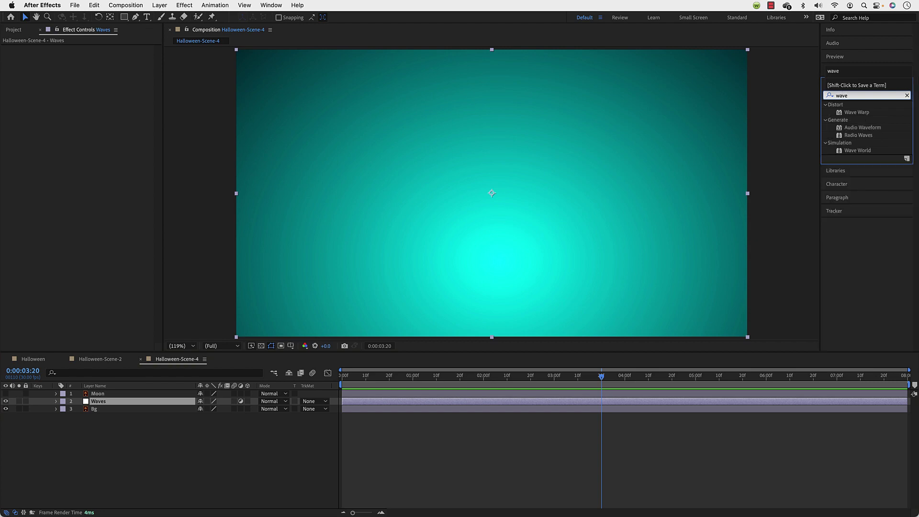
left_click(862, 151)
left_click_drag(859, 153, 464, 213)
left_click_drag(451, 378, 289, 375)
key("space")
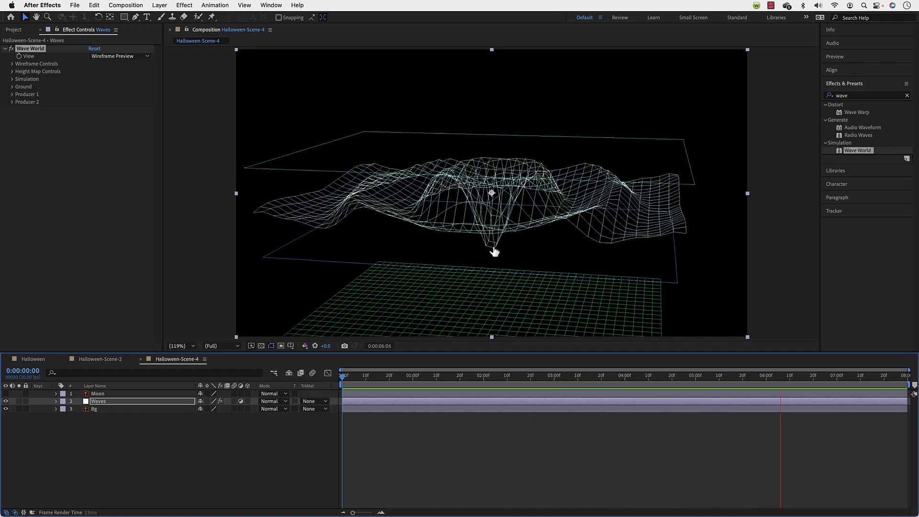
Step: Set the Wave World view to Height Map and preview the grayscale ripples
left_click(109, 56)
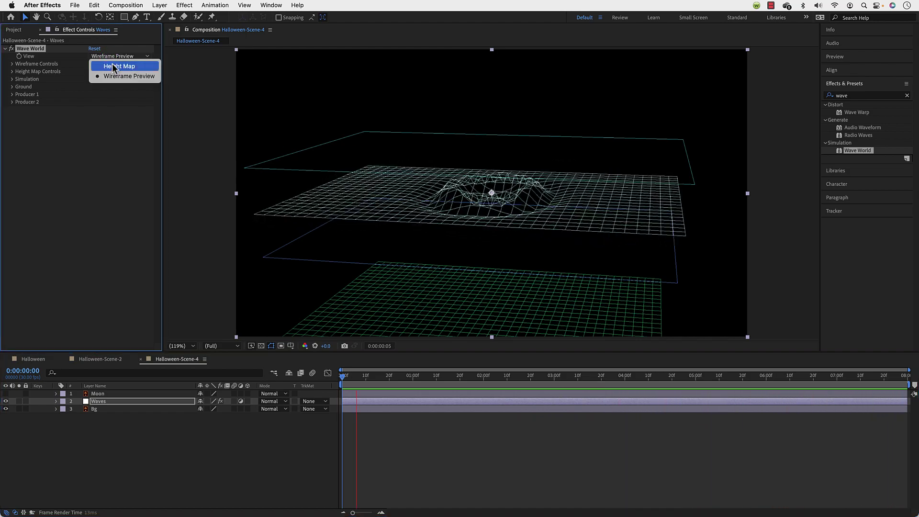
left_click(114, 66)
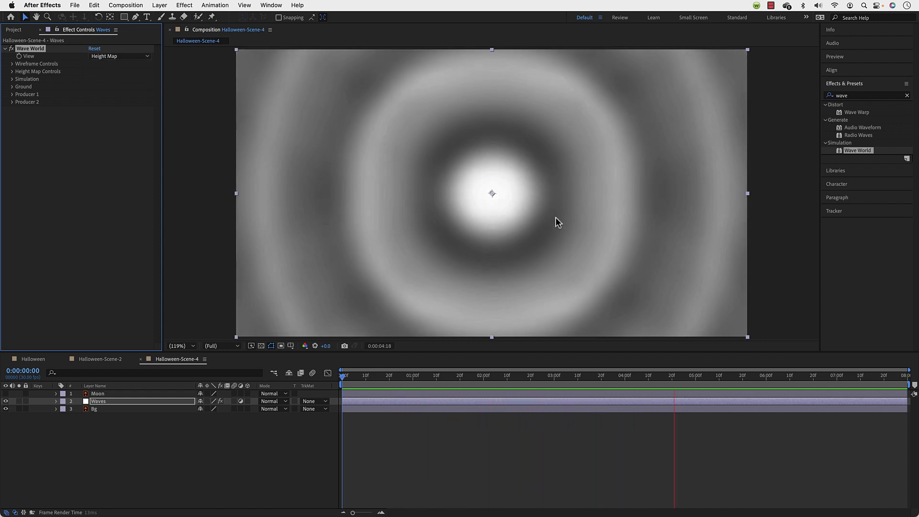
left_click(415, 381)
key("space")
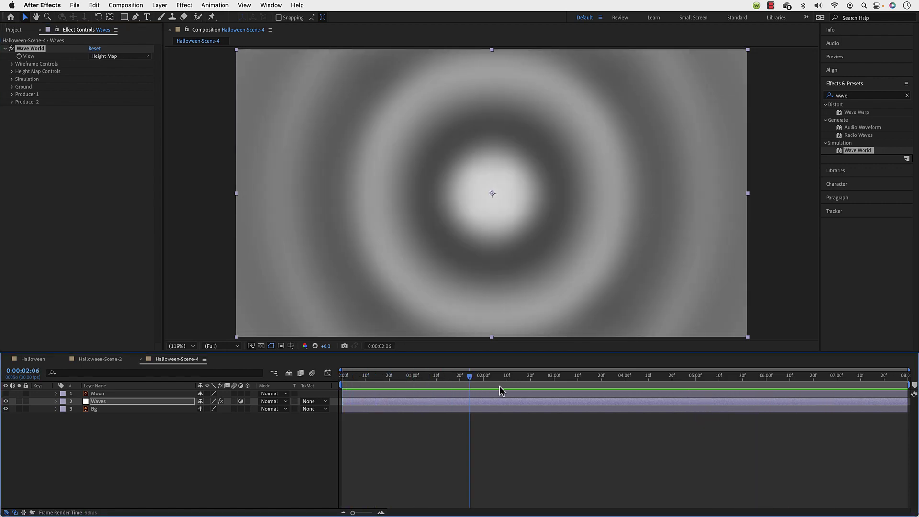
Step: Return the Wave World view to Wireframe Preview, expand the Producer 1 and Producer 2 settings and check Producer 1's type options
left_click(113, 56)
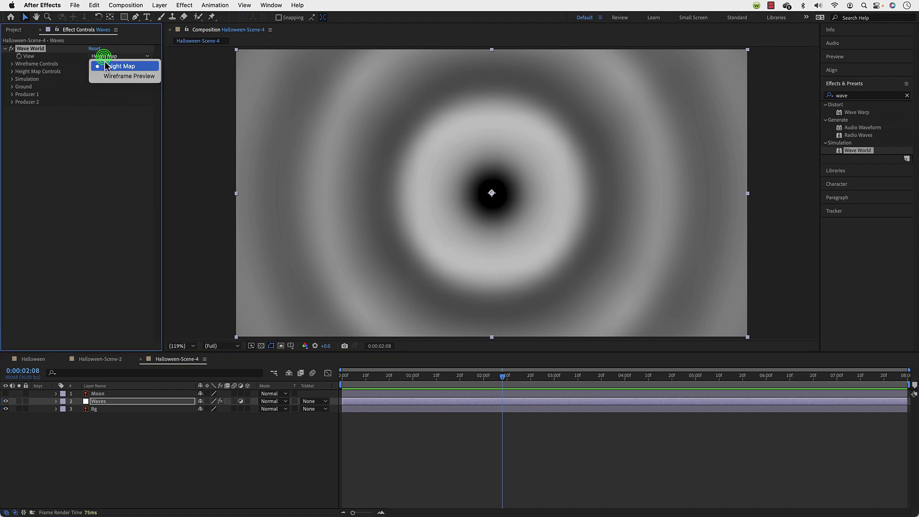
left_click(115, 76)
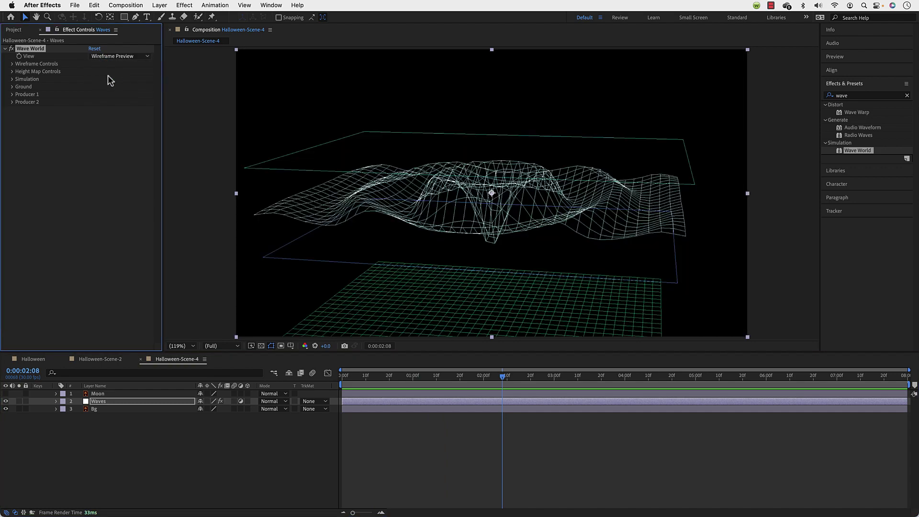
left_click(12, 95)
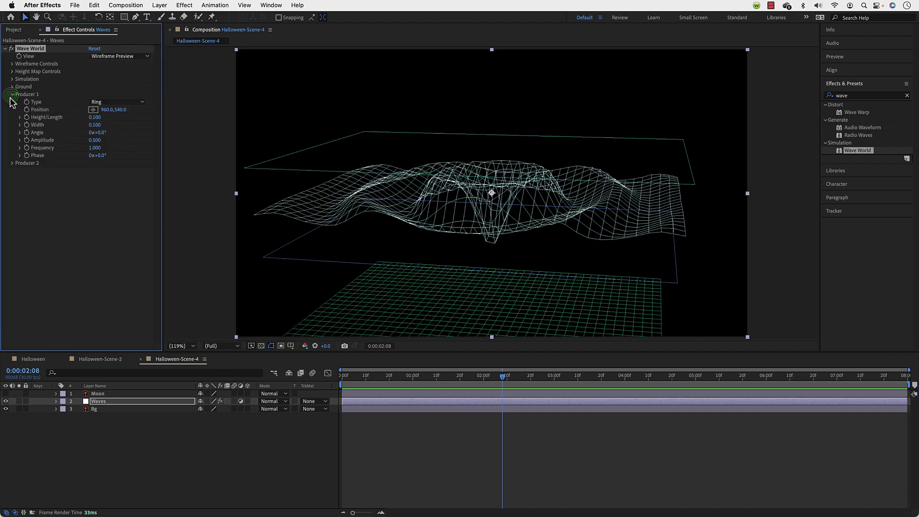
left_click(12, 164)
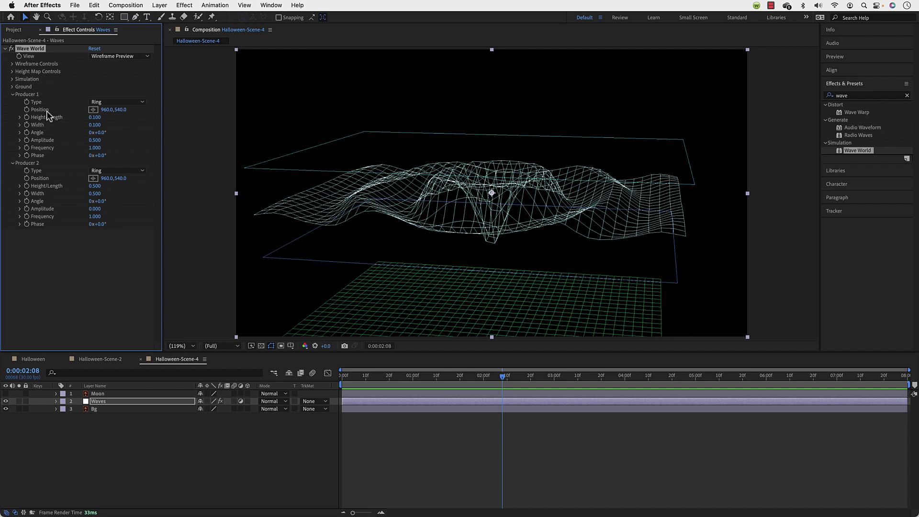
left_click(100, 102)
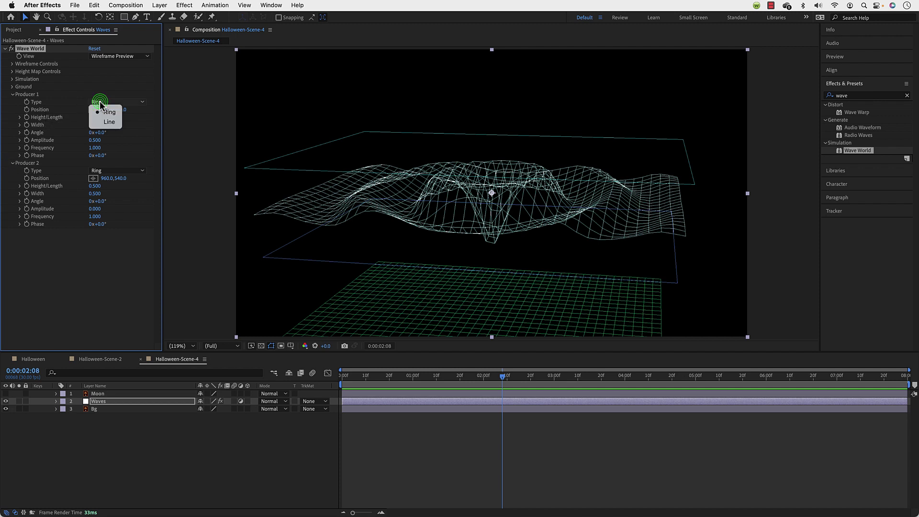
left_click(94, 88)
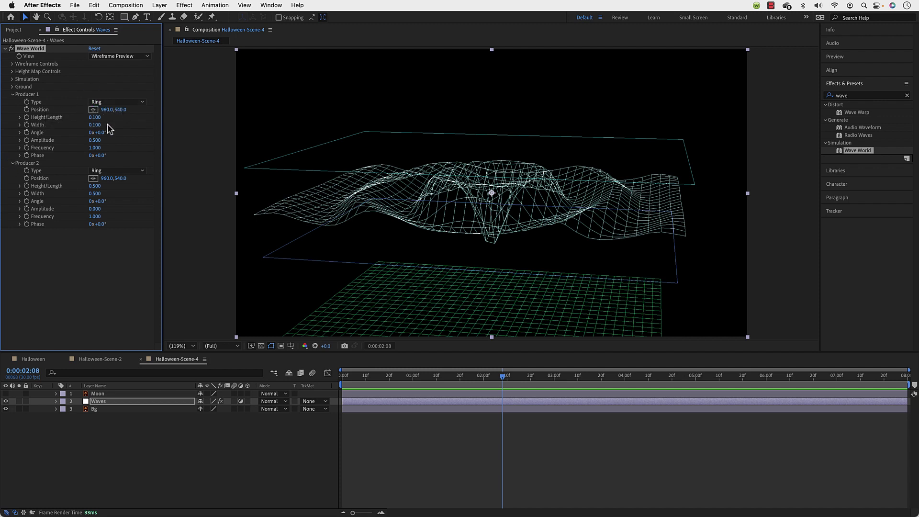
Step: Move Producer 1's position to about 1598.9, 387.5 near the wireframe's far right corner and preview the waves
left_click(93, 110)
left_click(636, 163)
left_click_drag(635, 163, 662, 154)
key("space")
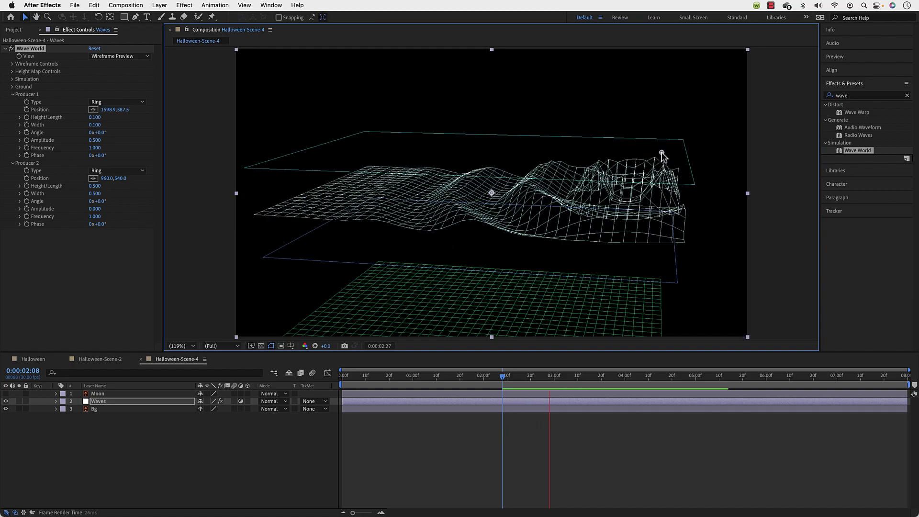
Step: Set the Wave World view to Height Map and check the ripples around the off-centre Producer 1
left_click(120, 56)
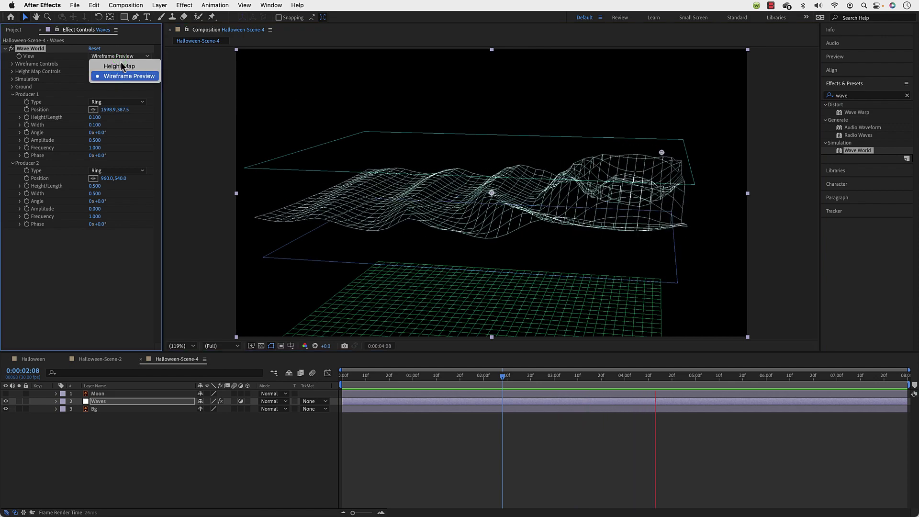
left_click(122, 66)
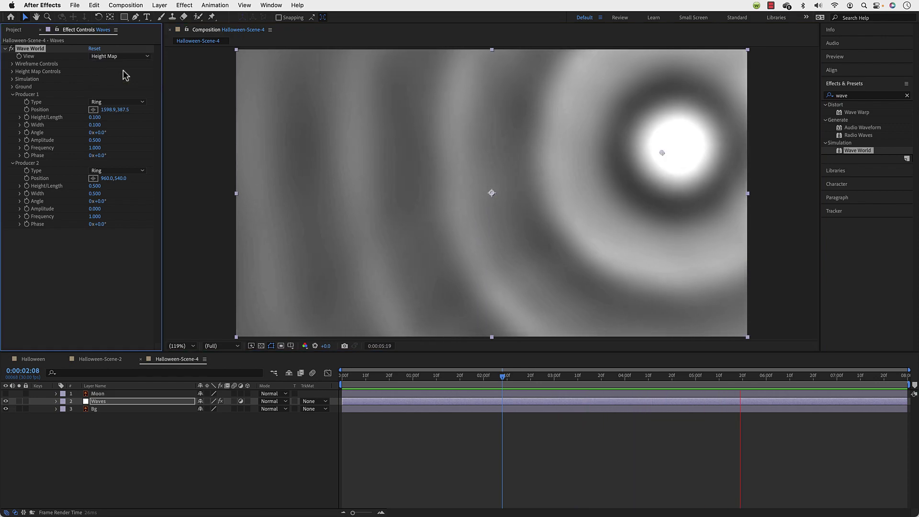
left_click(662, 151)
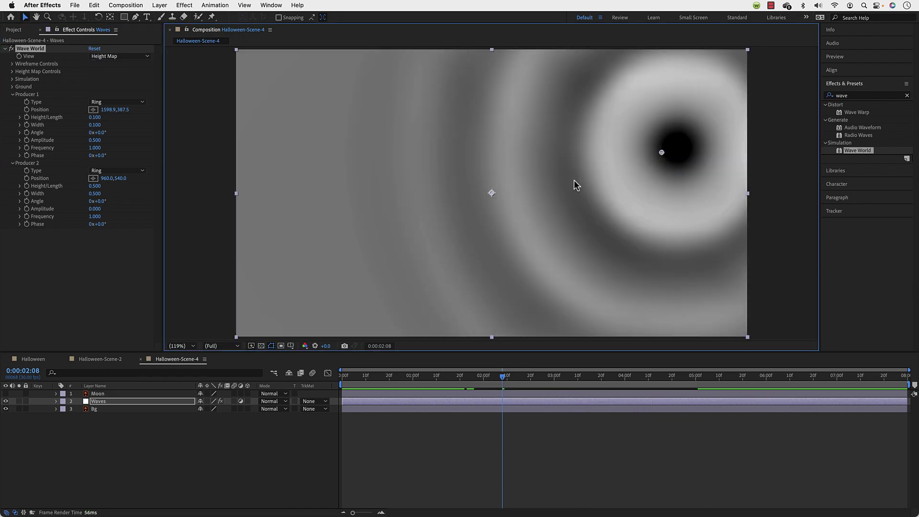
Step: Move Producer 1 back near the composition's centre and reset its position to 960.0, 540.0
left_click_drag(662, 152, 491, 193)
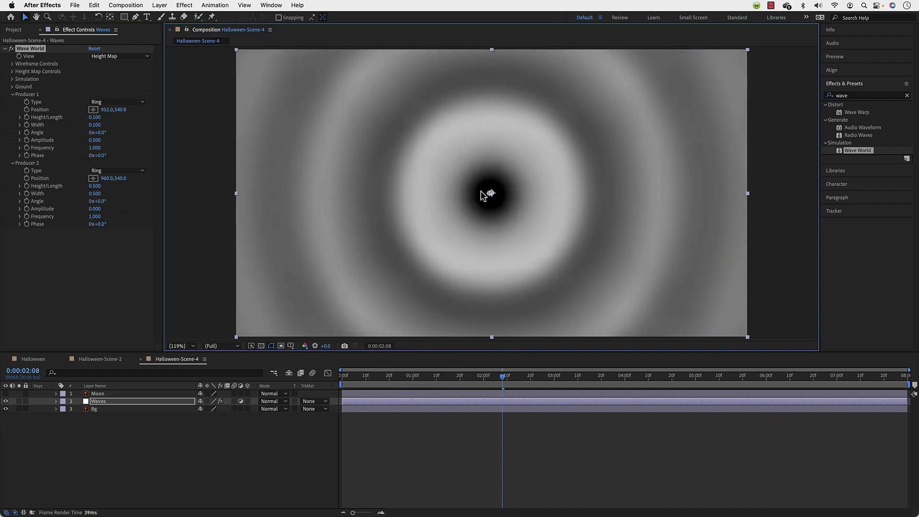
right_click(106, 113)
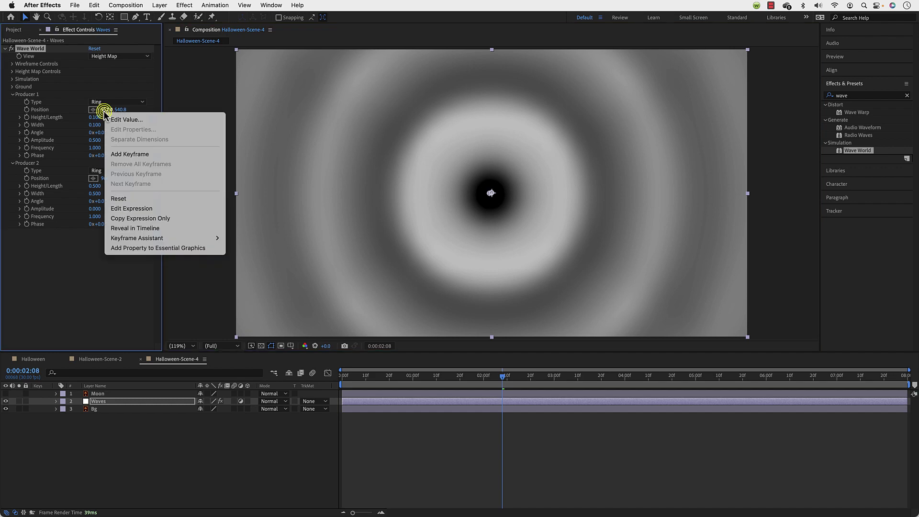
left_click(141, 198)
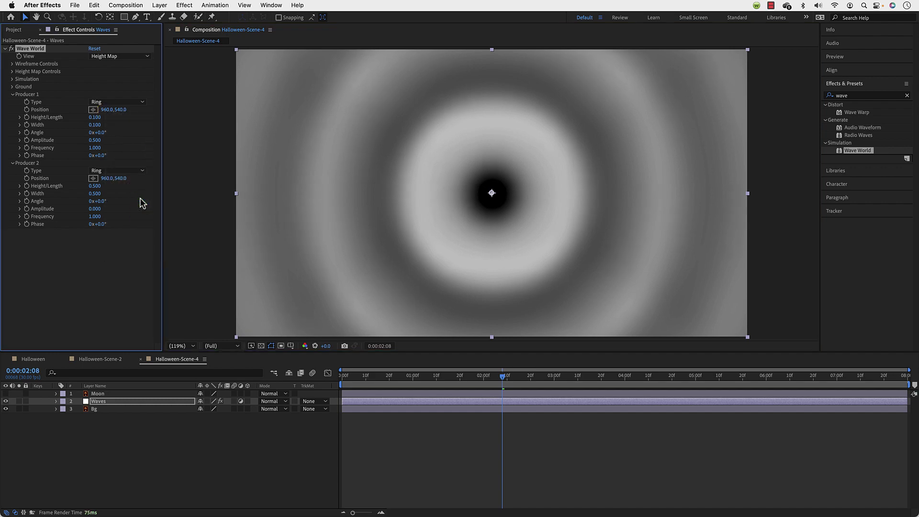
Step: Return the Wave World view to Wireframe Preview and place Producer 2 at about 308.3, 492.0 above the wireframe's left part
left_click(123, 58)
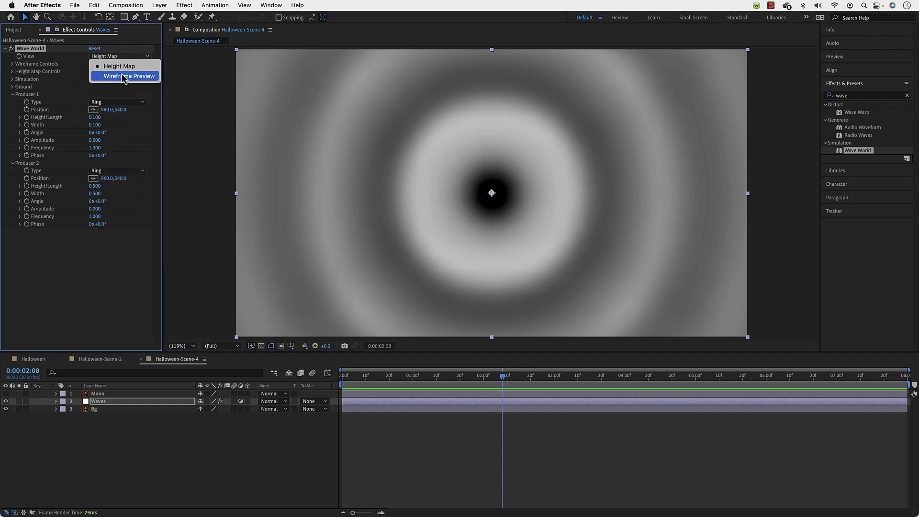
left_click(124, 76)
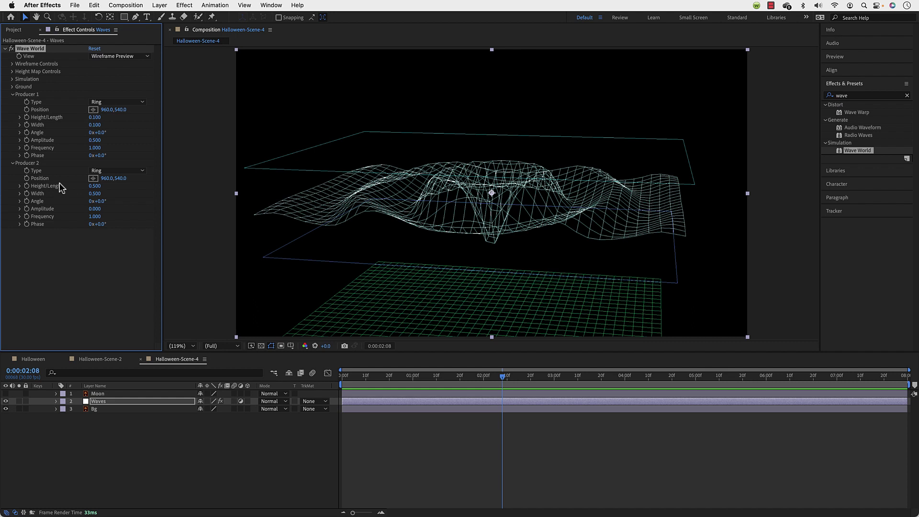
left_click(92, 179)
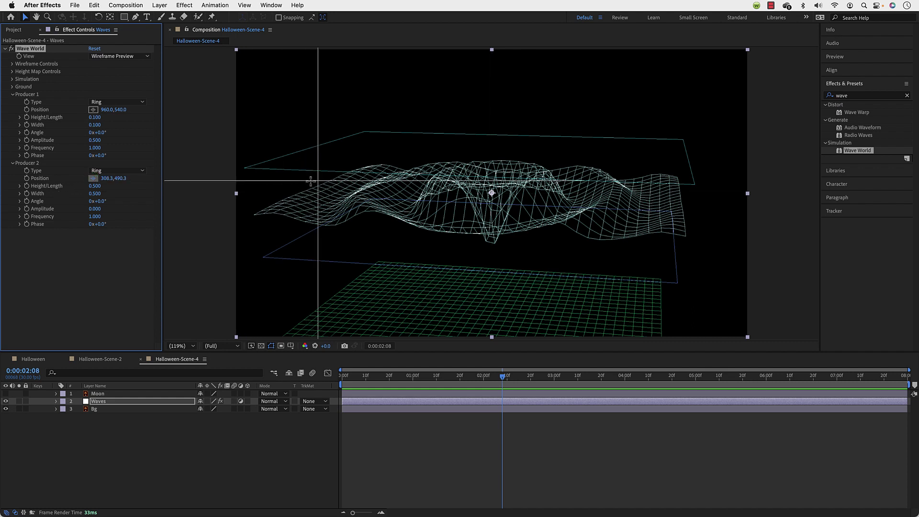
left_click(317, 180)
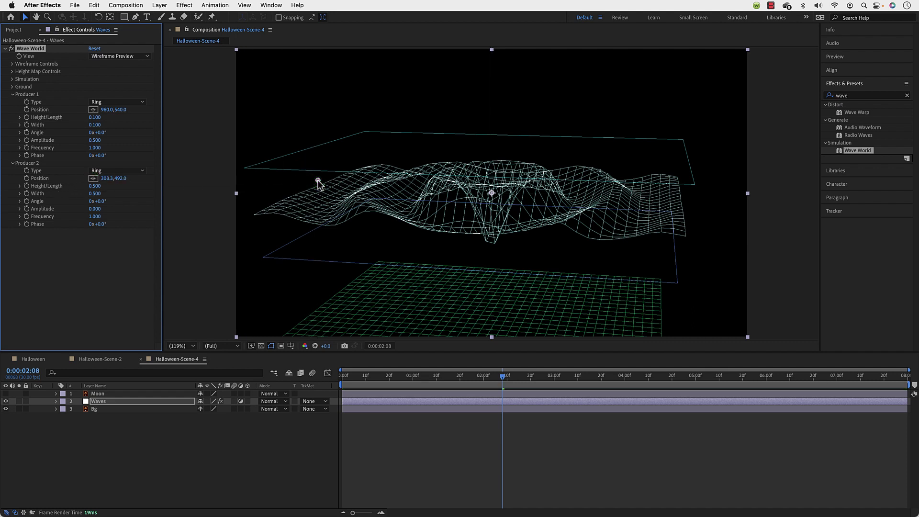
Step: Set Producer 2's amplitude to about 2.360 and preview the combined waves as a wireframe and as a Height Map
left_click_drag(93, 209, 203, 215)
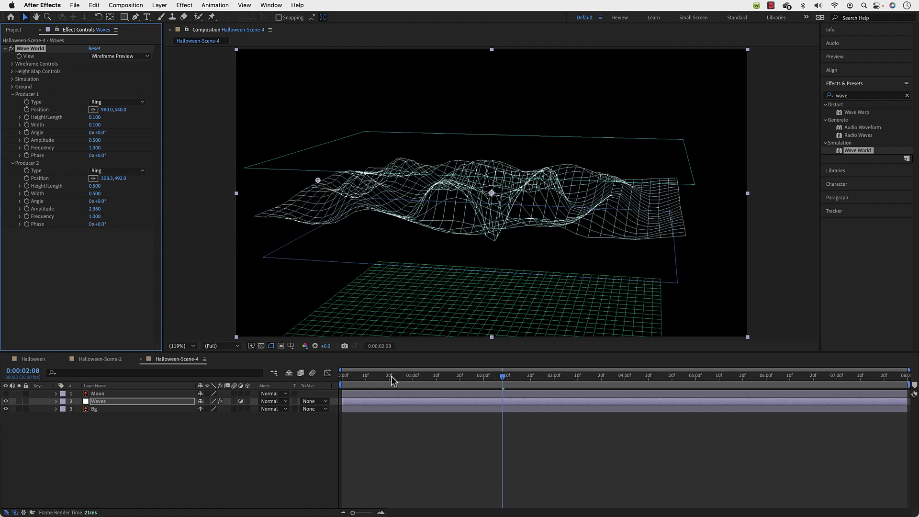
key("space")
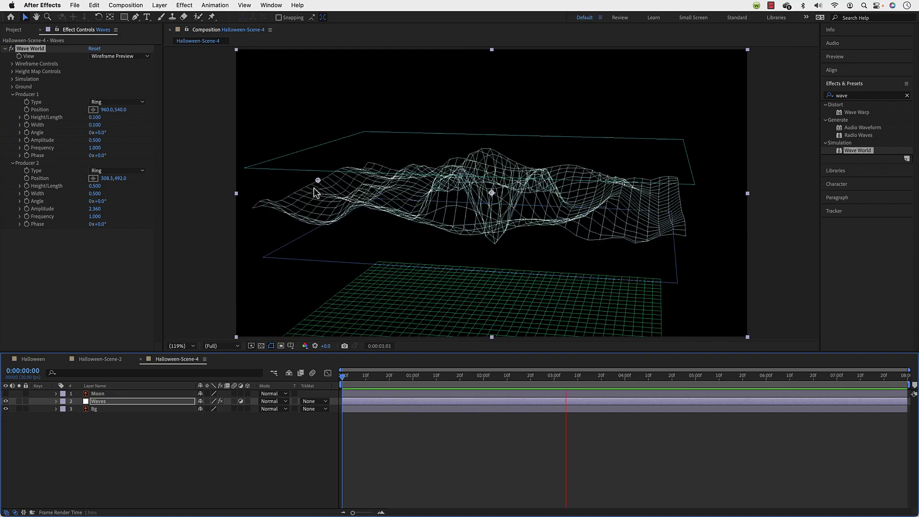
left_click(129, 56)
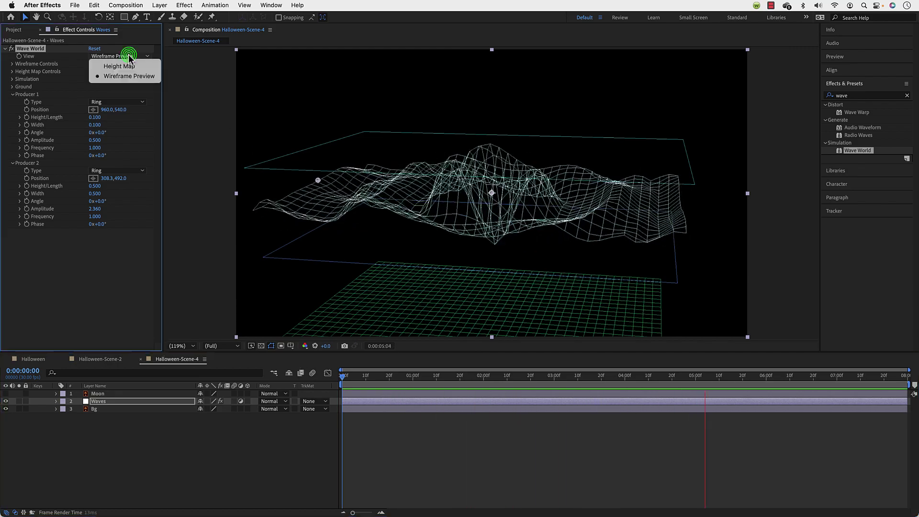
left_click(127, 67)
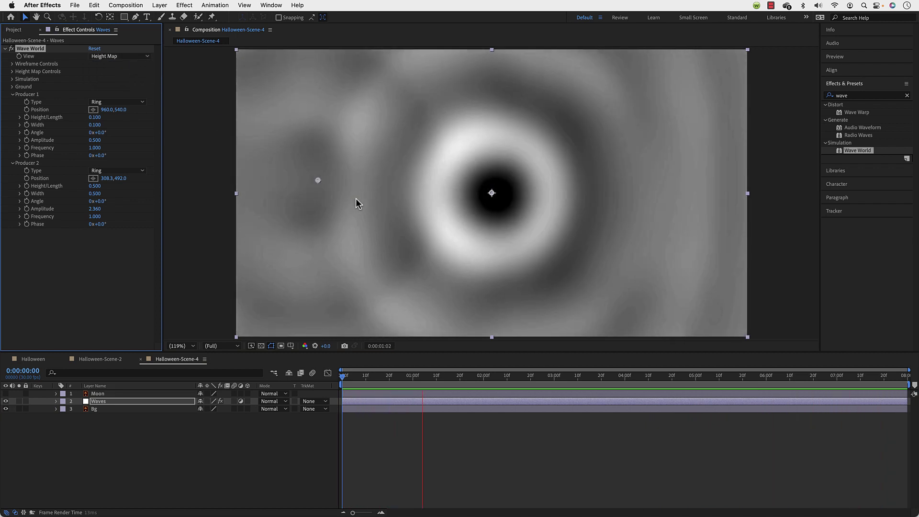
Step: Reset the Wave World effect, set its view to Height Map and preview the ripples from the start
left_click(96, 49)
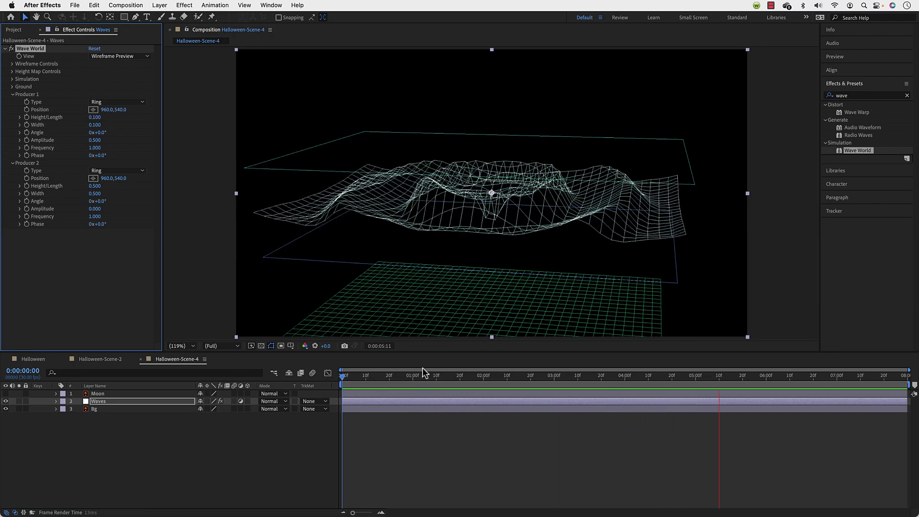
key("space")
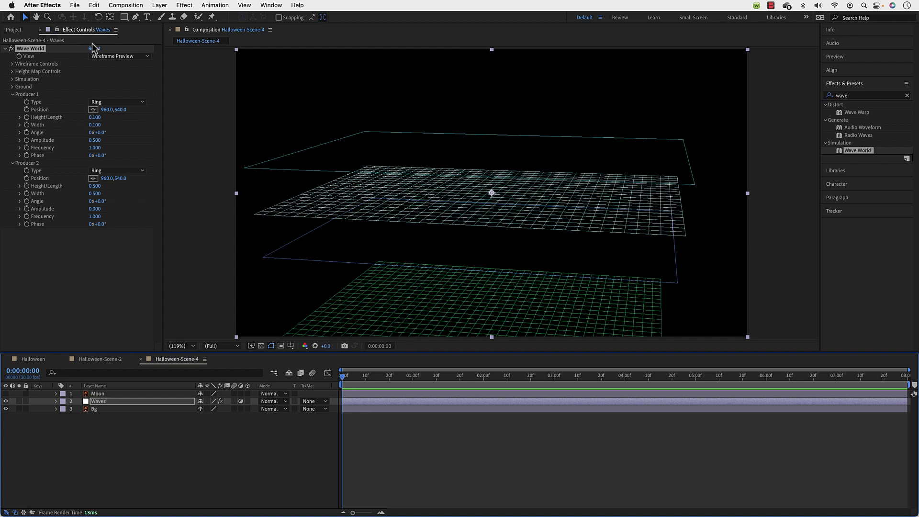
left_click(109, 56)
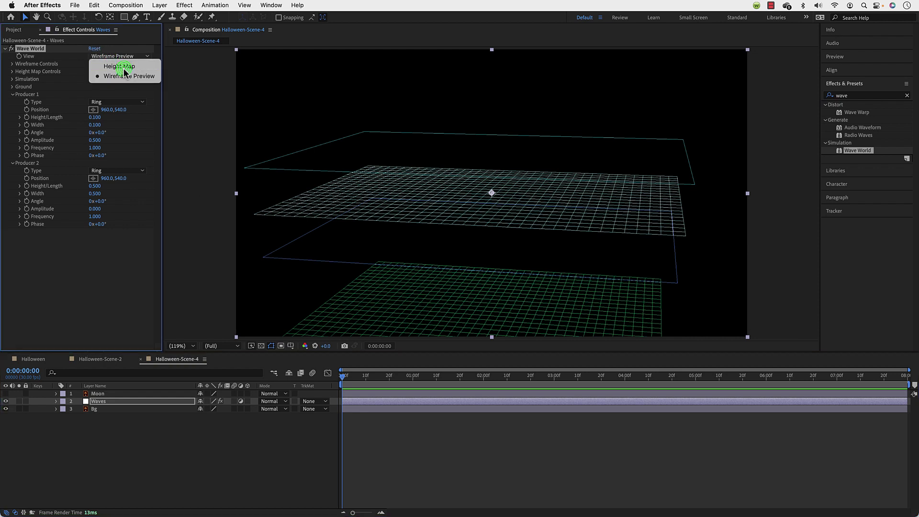
left_click(120, 67)
key("space")
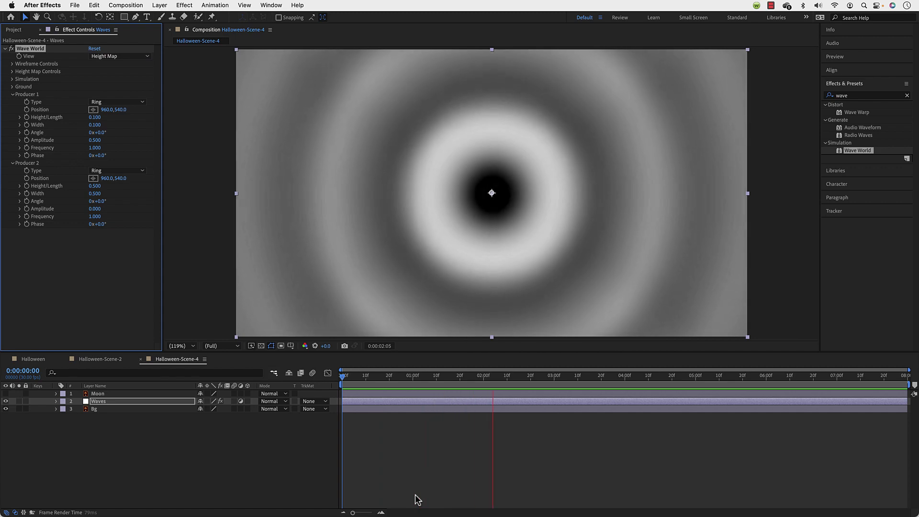
Step: At 0:00:01:14, set the Waves layer's blending mode to Darken and preview it over the background
left_click(446, 376)
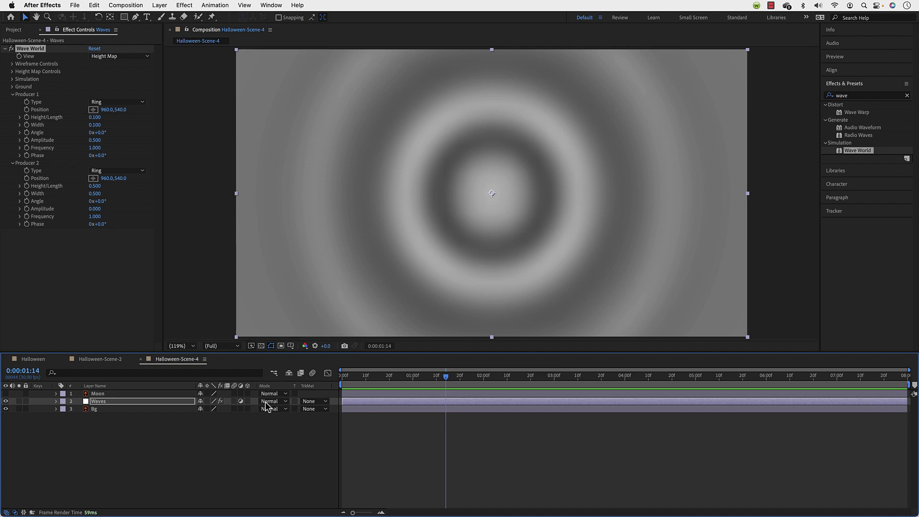
left_click(15, 513)
left_click(15, 512)
left_click(275, 402)
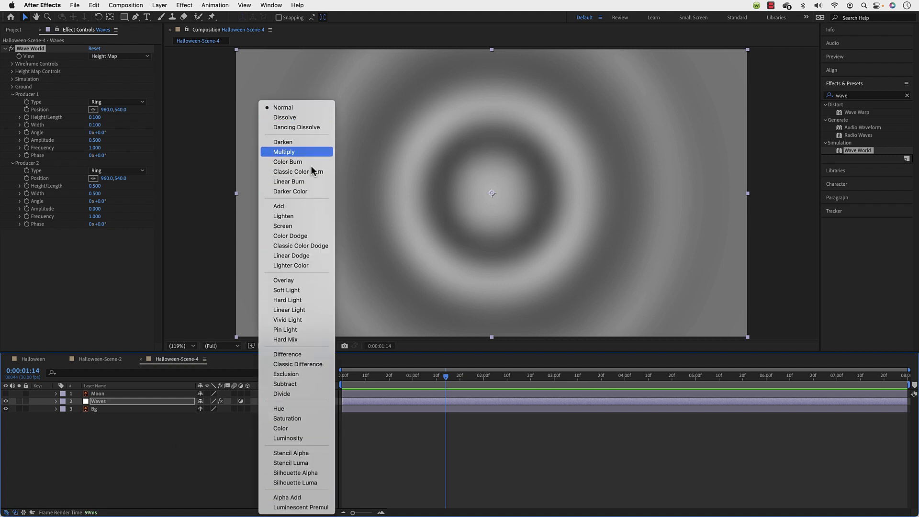
left_click(298, 142)
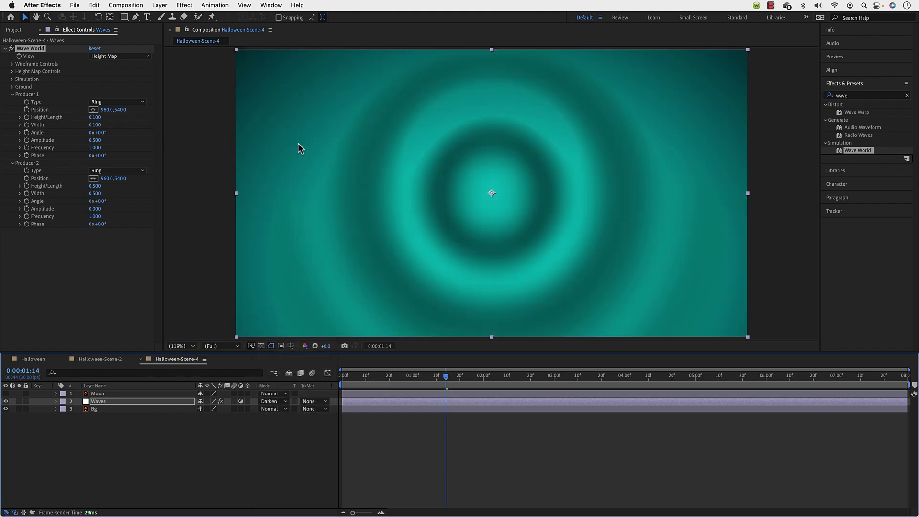
key("space")
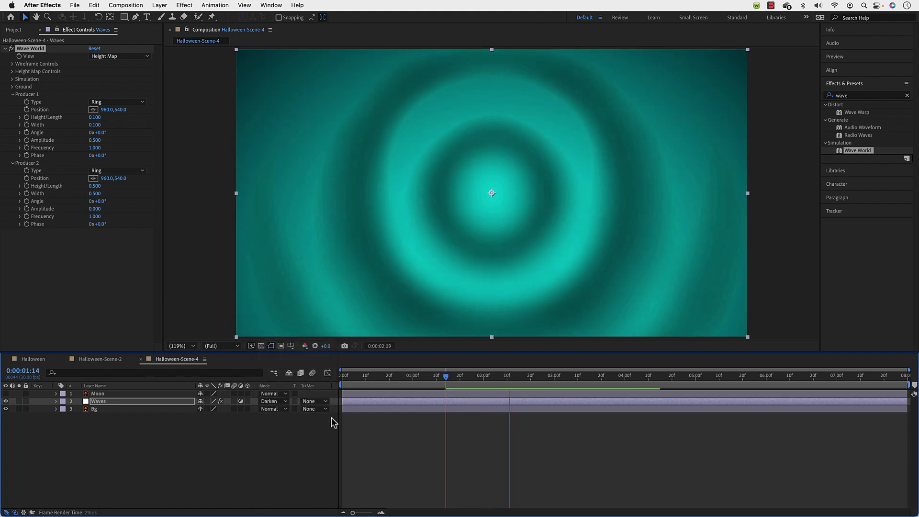
Step: Try the Linear Dodge and Stencil Luma blending modes on the Waves layer
left_click(278, 402)
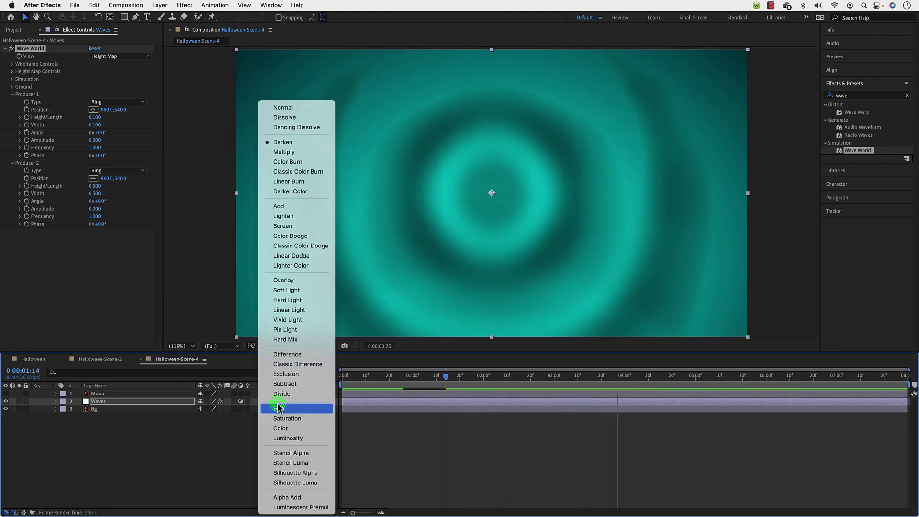
left_click(292, 255)
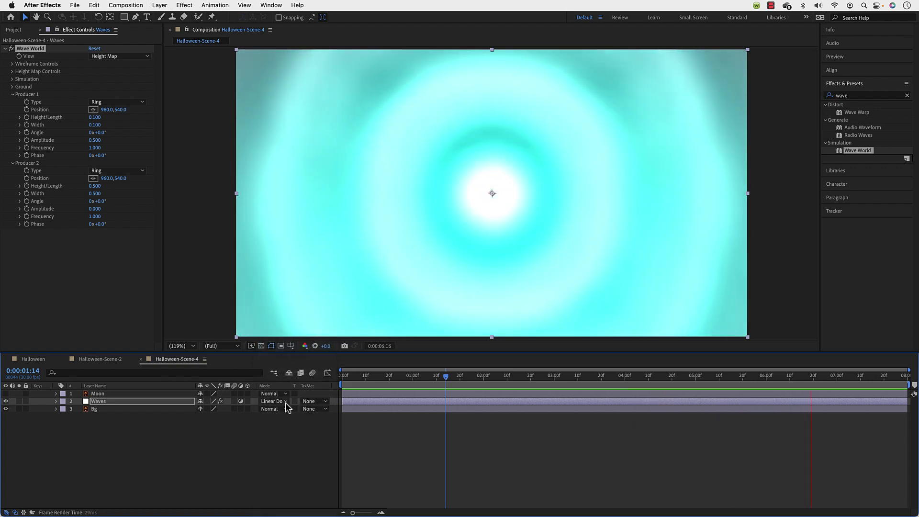
left_click(286, 403)
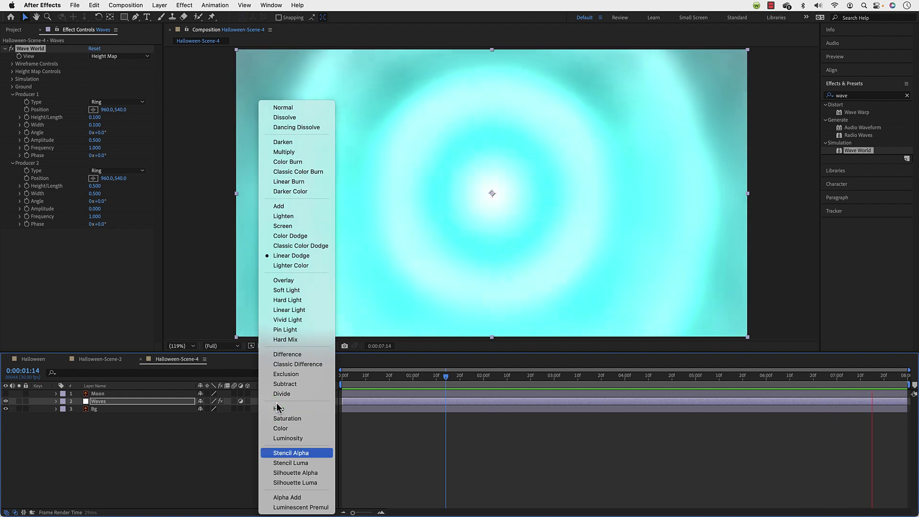
left_click(296, 463)
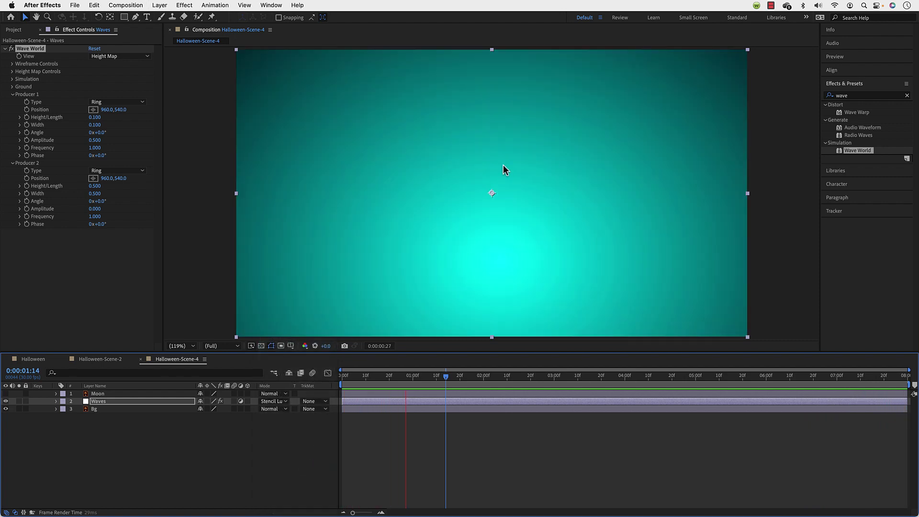
Step: Set the Waves layer's blending mode to Multiply and preview the ripples over the teal background
left_click(267, 401)
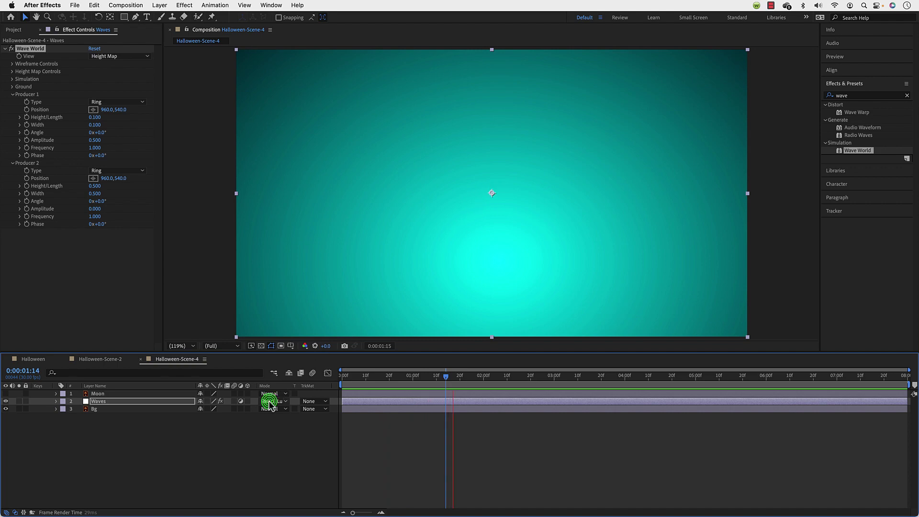
left_click(284, 402)
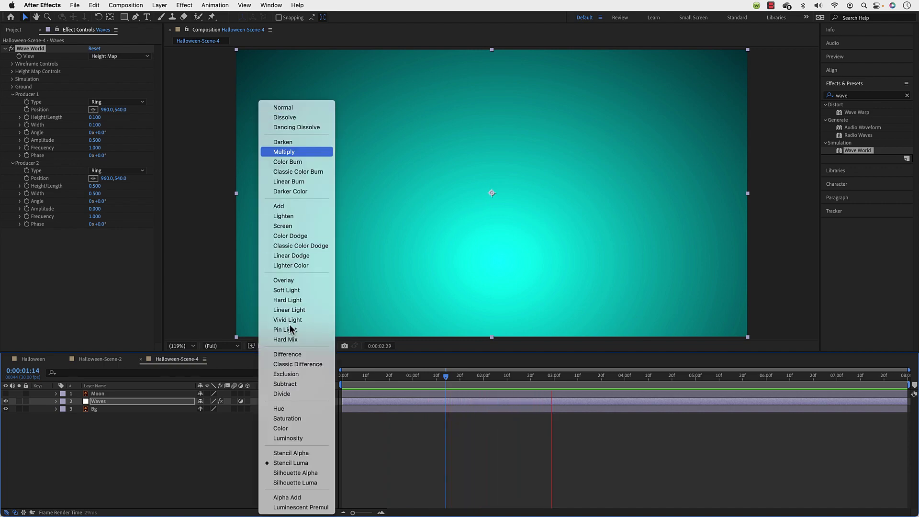
left_click(302, 152)
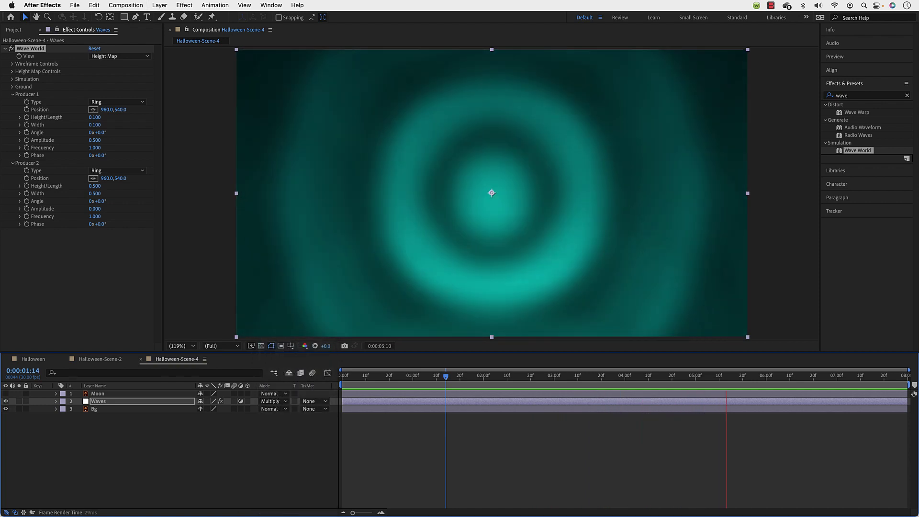
Step: Show the Moon layer to check it against the waves, hide it again and stop playback at 0:00:01:28
left_click(6, 394)
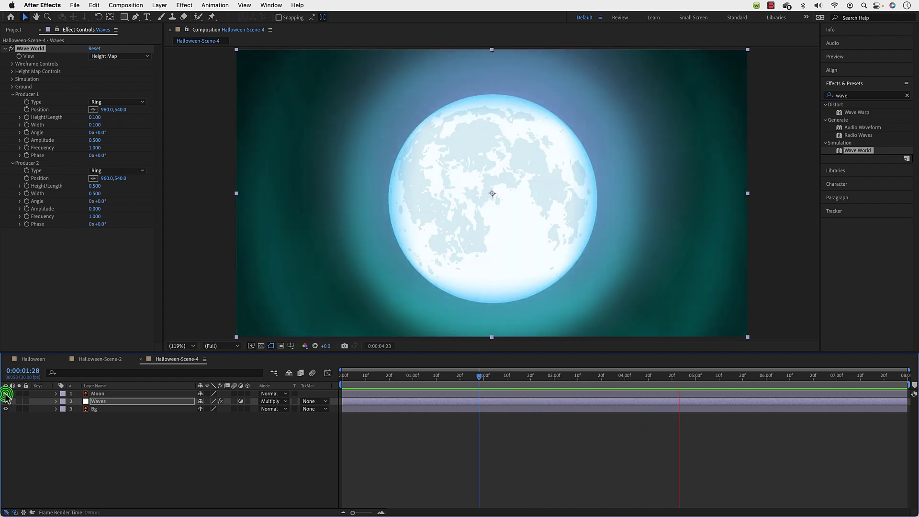
left_click(6, 394)
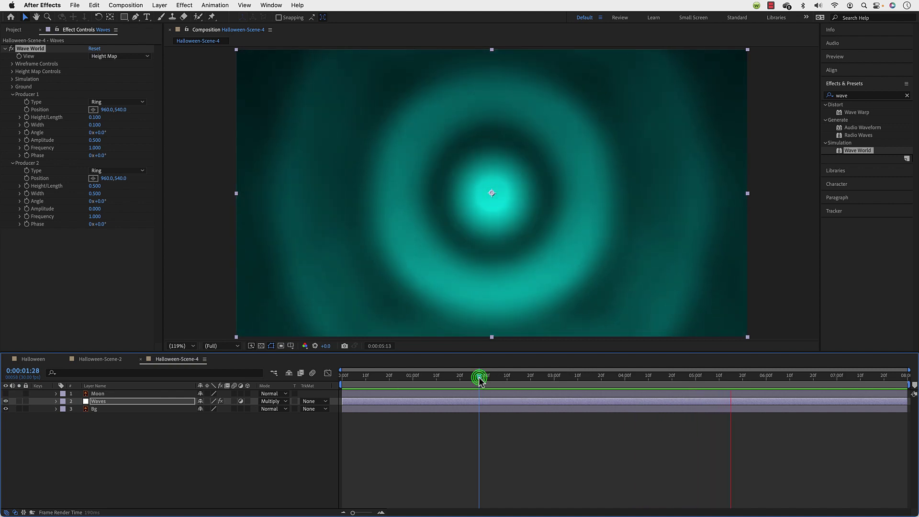
left_click(479, 376)
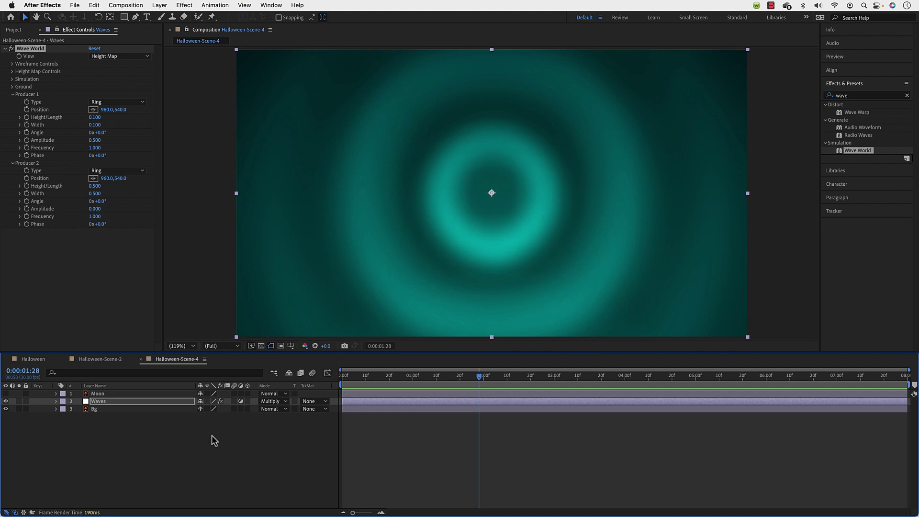
Step: Add a new adjustment layer at the top of the Halloween-Scene-4 layer stack
right_click(200, 441)
key("Up")
key("Up")
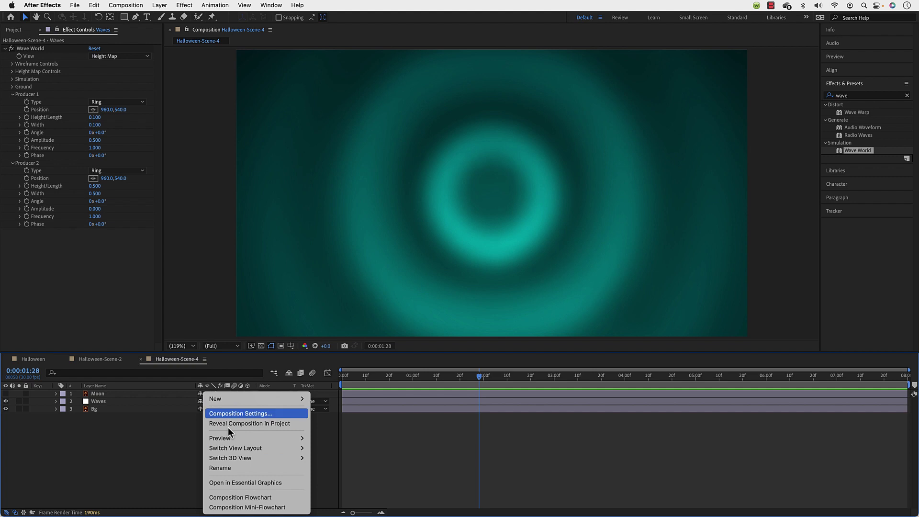
key("Right")
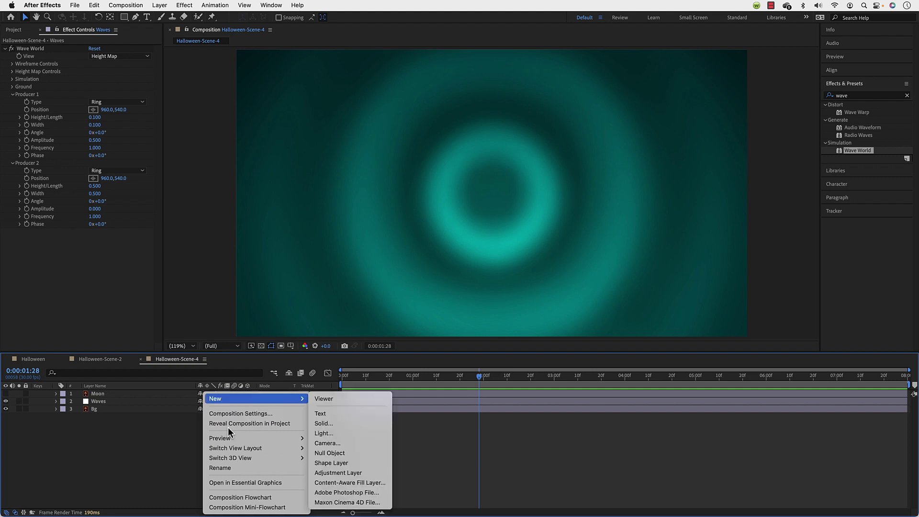
left_click(334, 472)
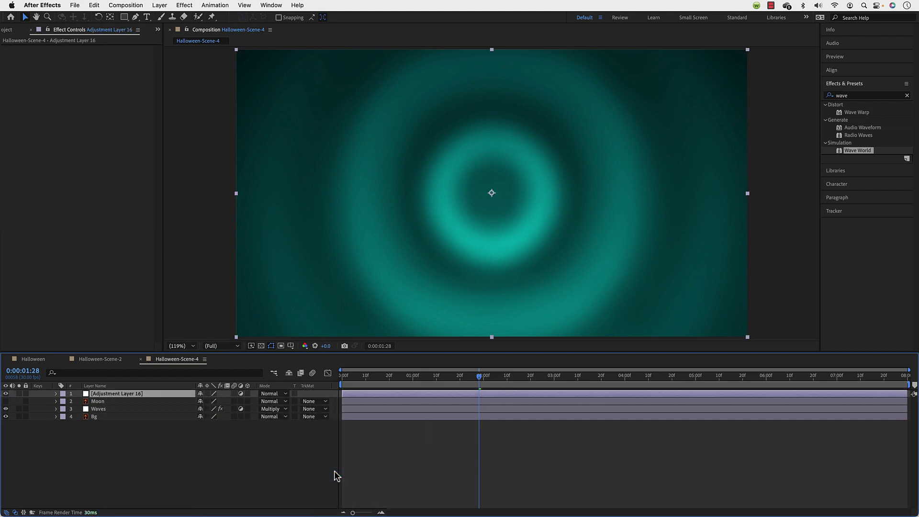
Step: Move the new adjustment layer directly below the Moon layer and rename it Turbulence
left_click_drag(115, 394, 116, 403)
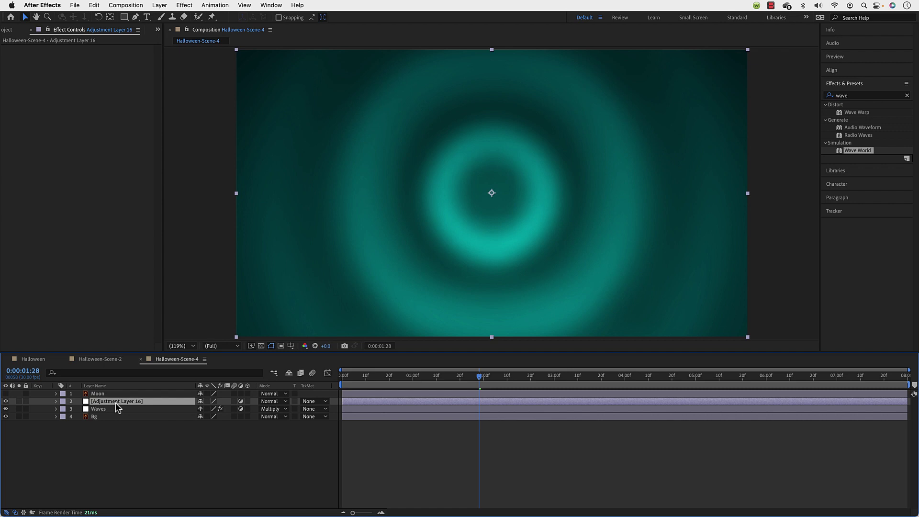
key("Return")
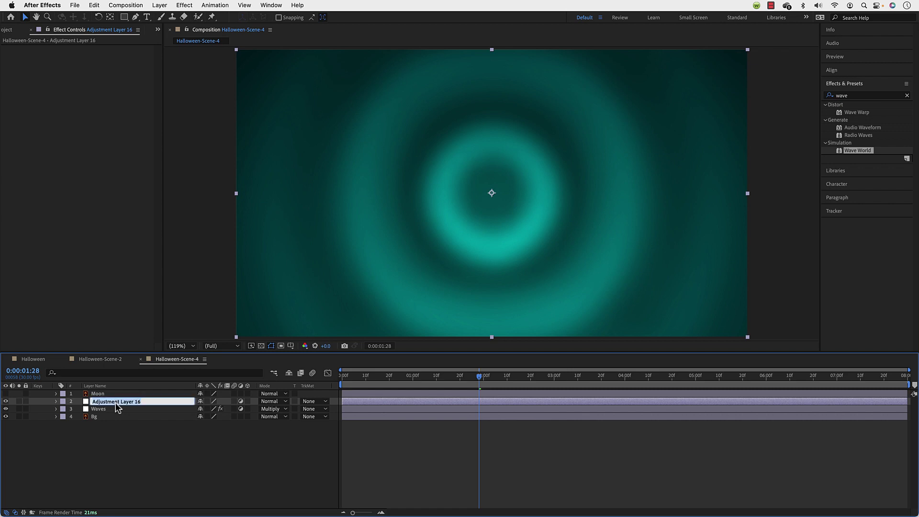
type("Turbulence")
key("Return")
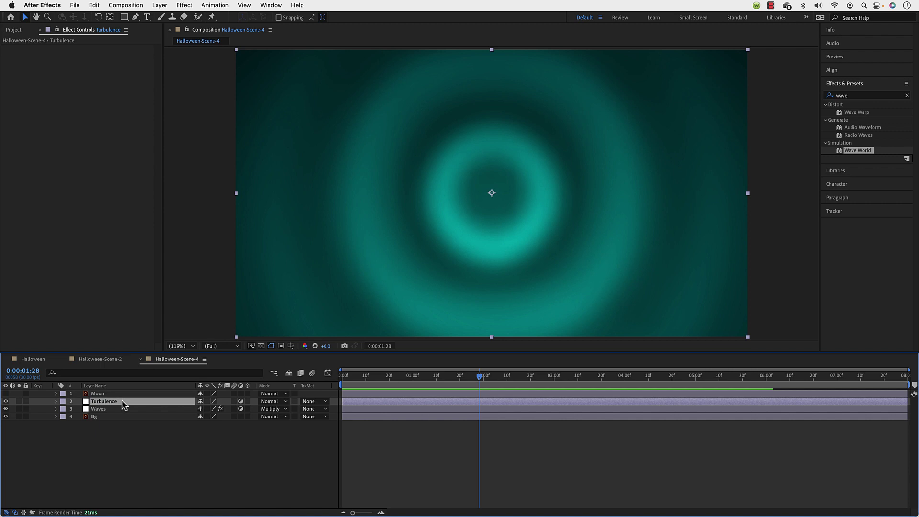
Step: Find the Turbulent Displace effect, apply it to the Turbulence layer and scrub to 0:00:02:11 to check the distortion
left_click(840, 96)
type("turb")
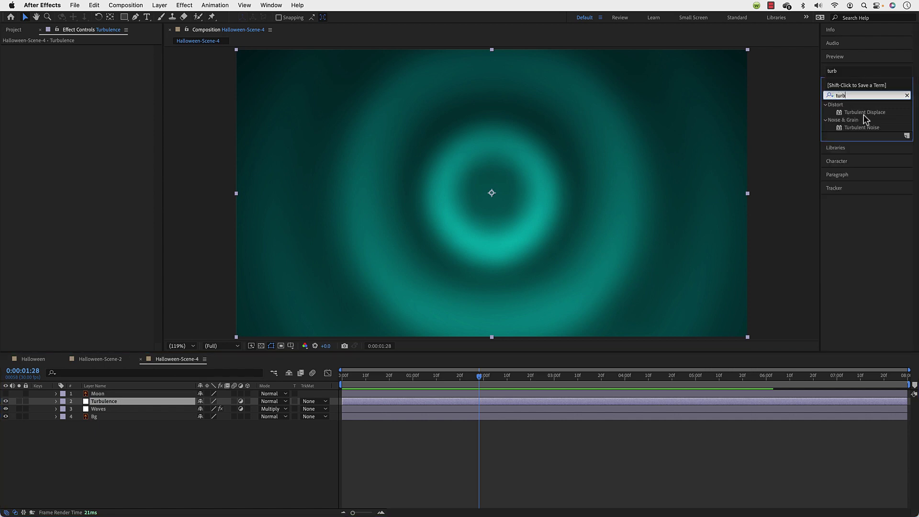
key("Return")
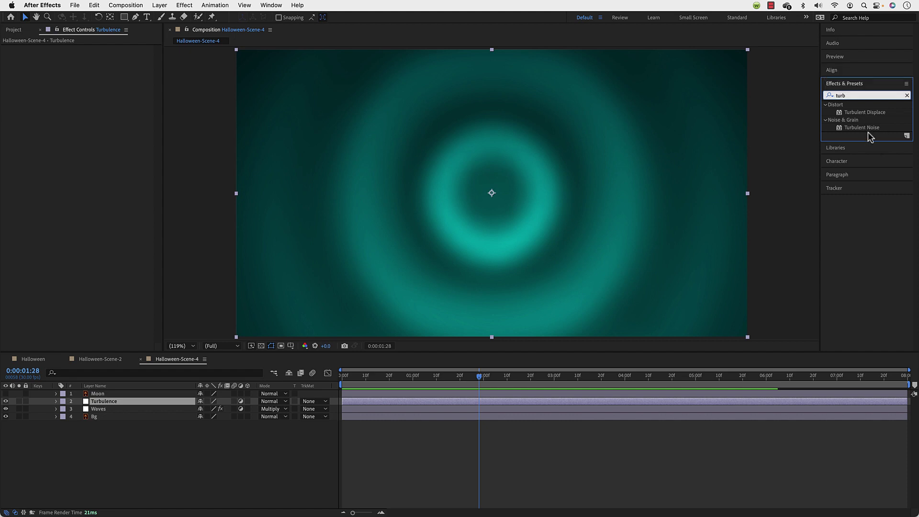
left_click(860, 113)
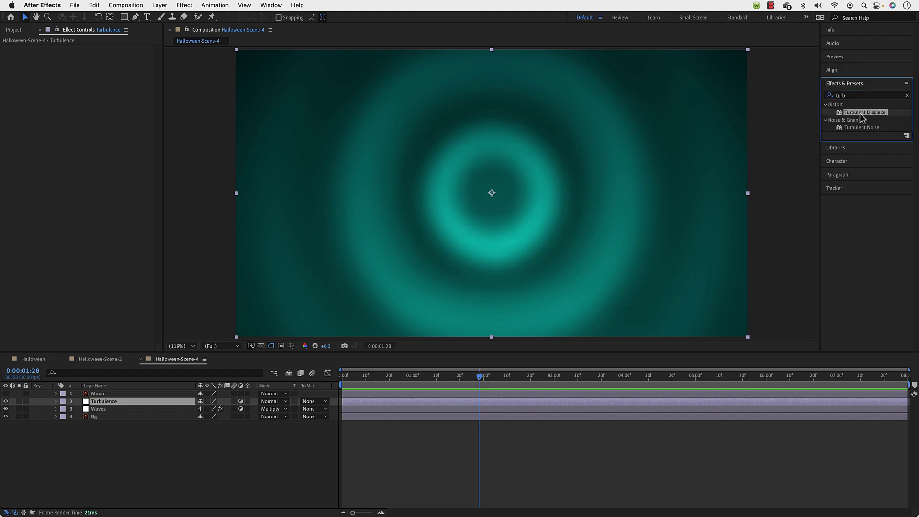
left_click_drag(860, 113, 136, 403)
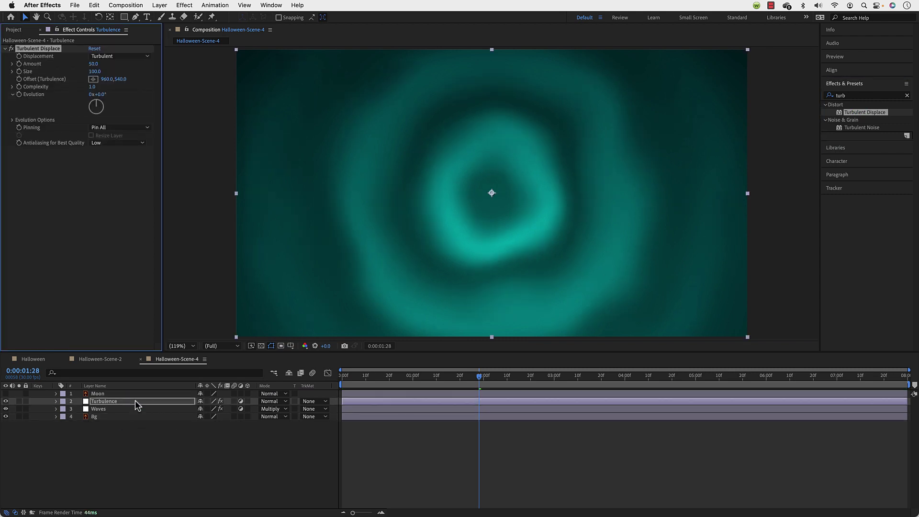
left_click_drag(411, 376, 509, 401)
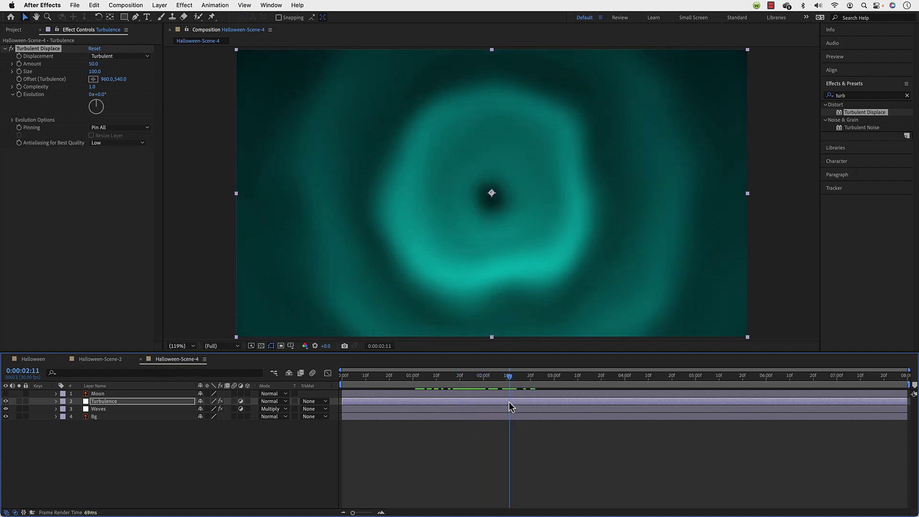
Step: Set Turbulent Displace's Displacement to Cross Displacement, try a stronger Amount of 121 and reset the Amount to its default
left_click(107, 57)
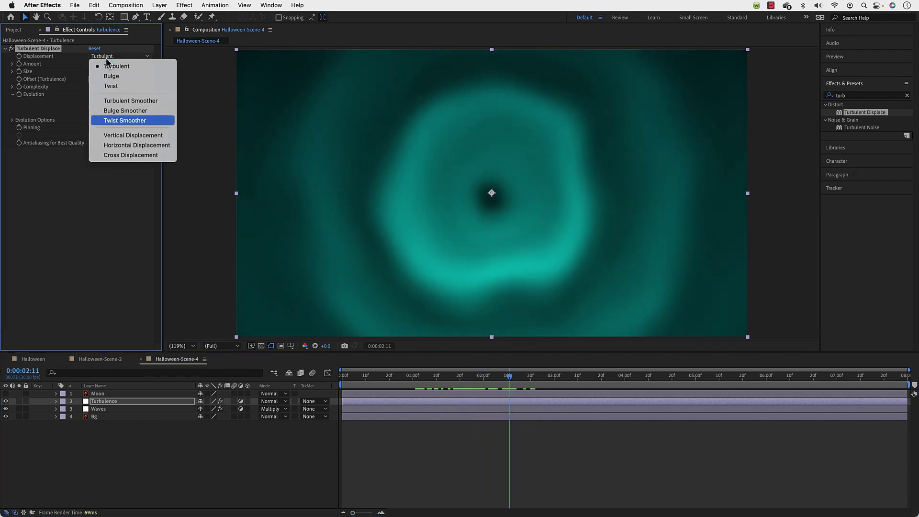
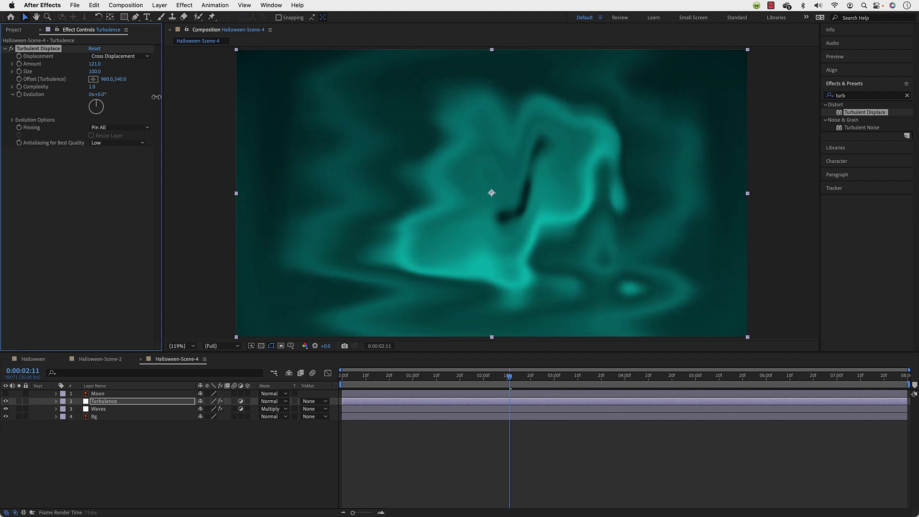
right_click(93, 61)
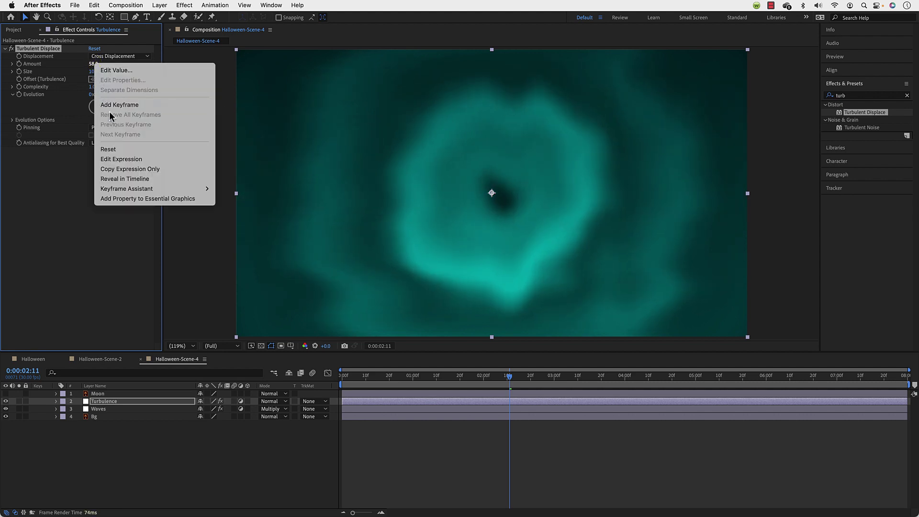
left_click(120, 148)
Step: Try a Size of 72 for Turbulent Displace and reset the Size to its default
left_click_drag(93, 75, 57, 82)
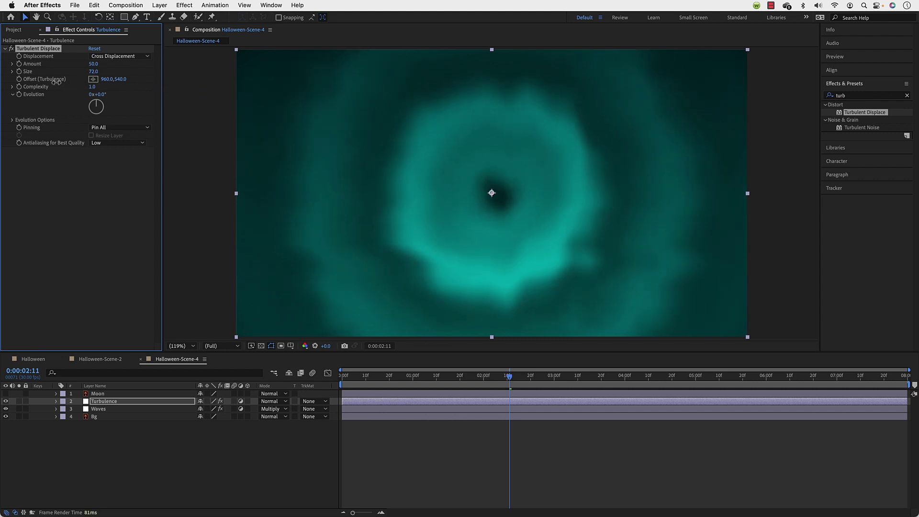
right_click(93, 73)
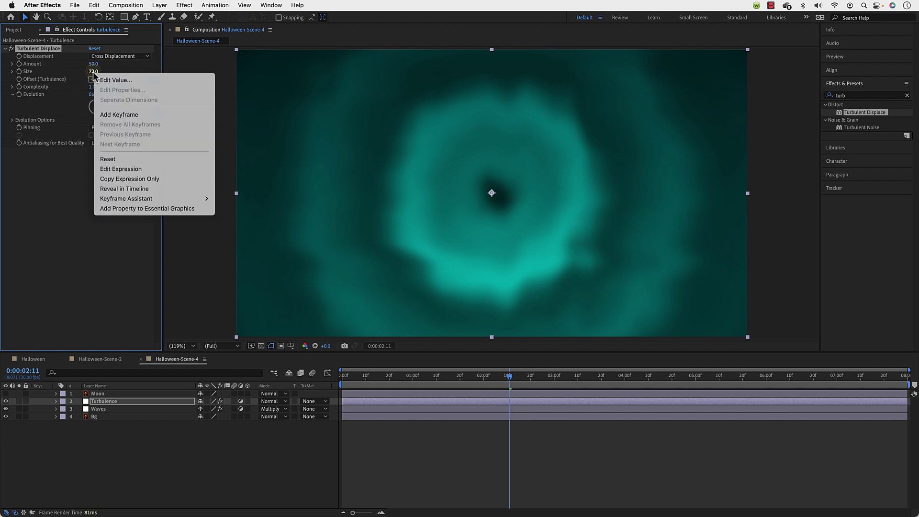
left_click(119, 160)
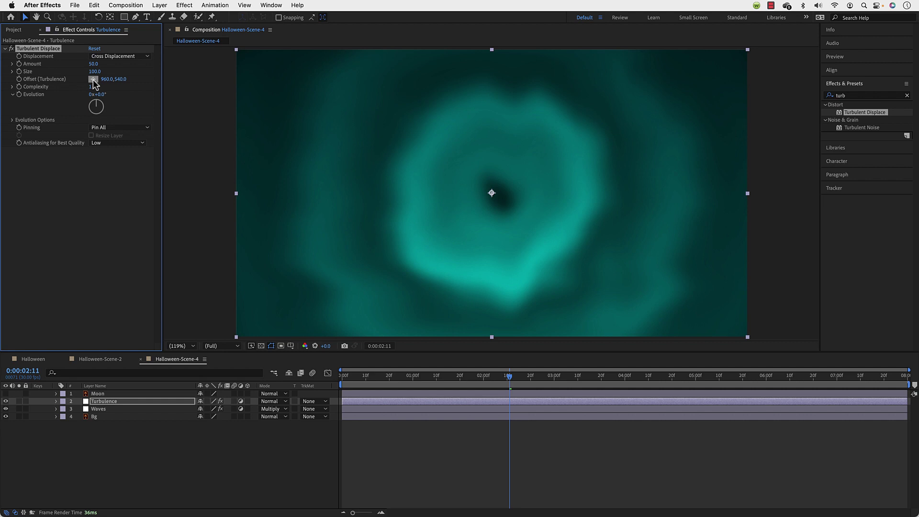
Step: Try a turbulence offset of about 256.1, 702.6, preview the animation and reset the offset
left_click(94, 80)
left_click(304, 237)
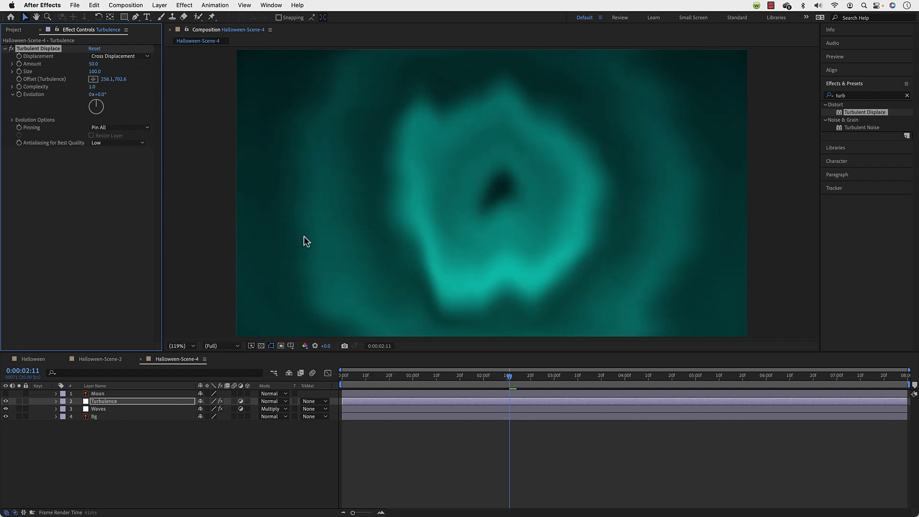
key("space")
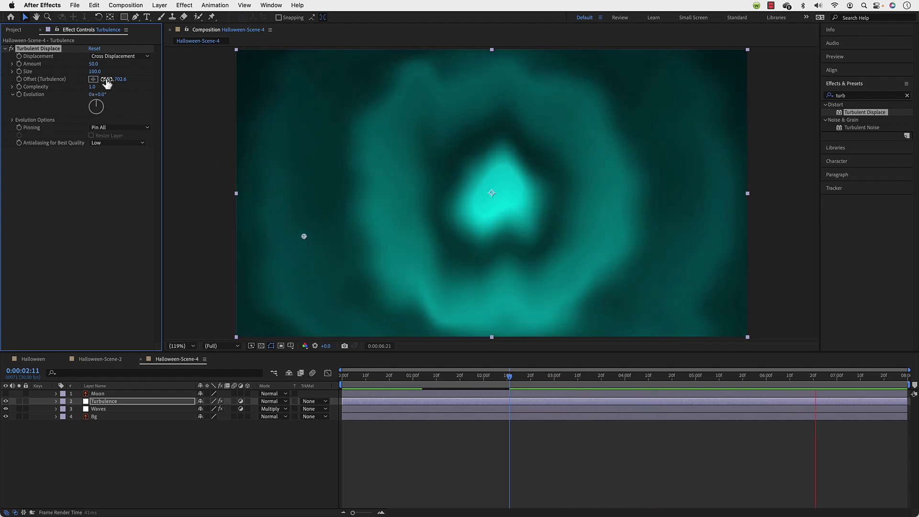
right_click(106, 83)
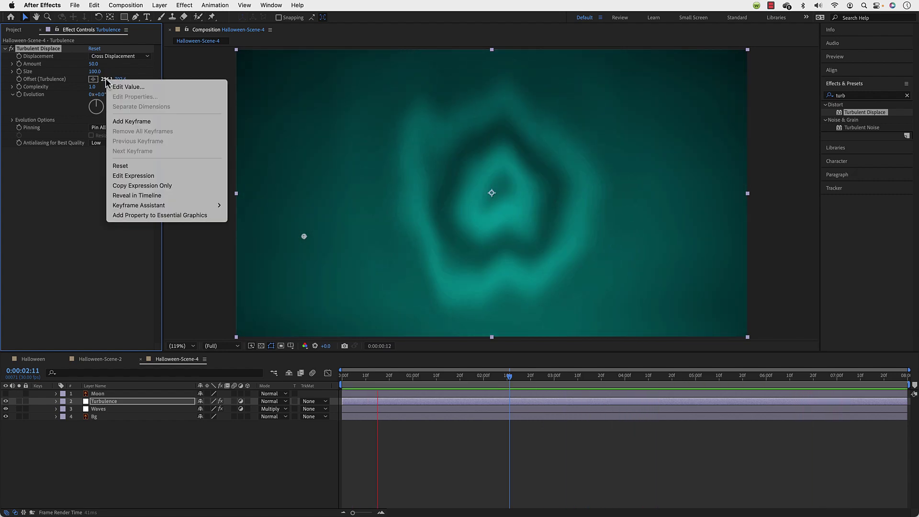
left_click(166, 166)
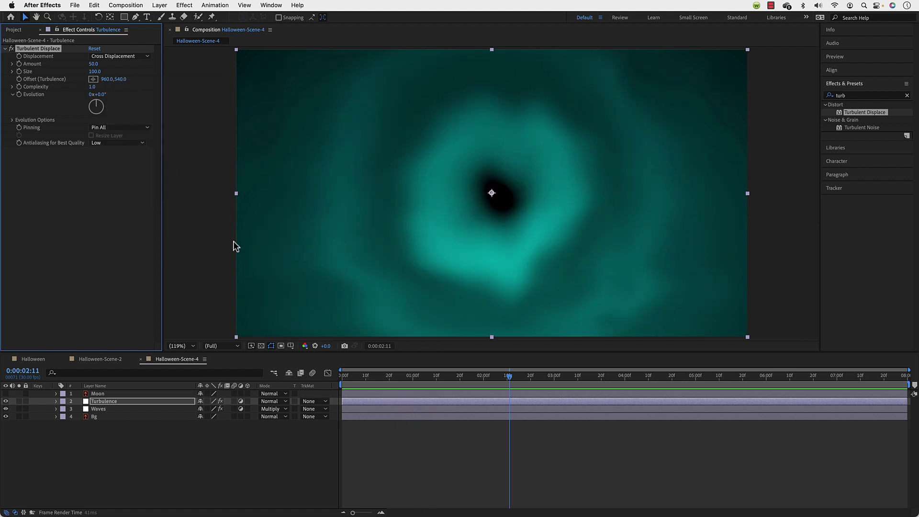
Step: Scrub the ripples from 0:00:01:04 to 0:00:02:10, try an Evolution of 0x+318.0° and undo it
left_click(421, 376)
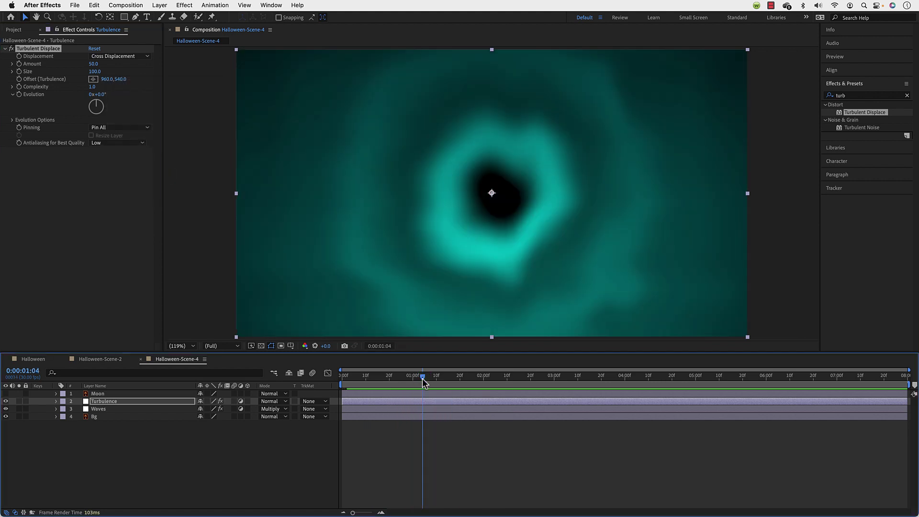
left_click_drag(422, 381, 507, 388)
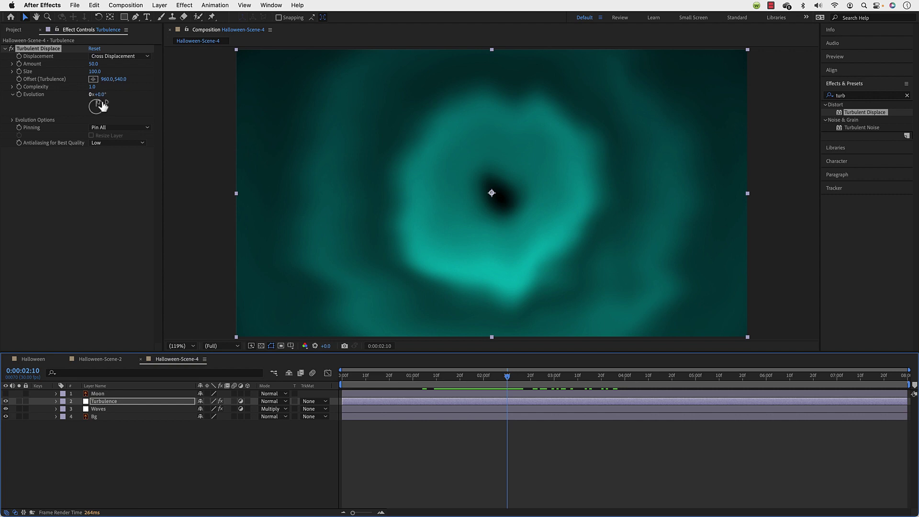
left_click_drag(103, 98, 255, 111)
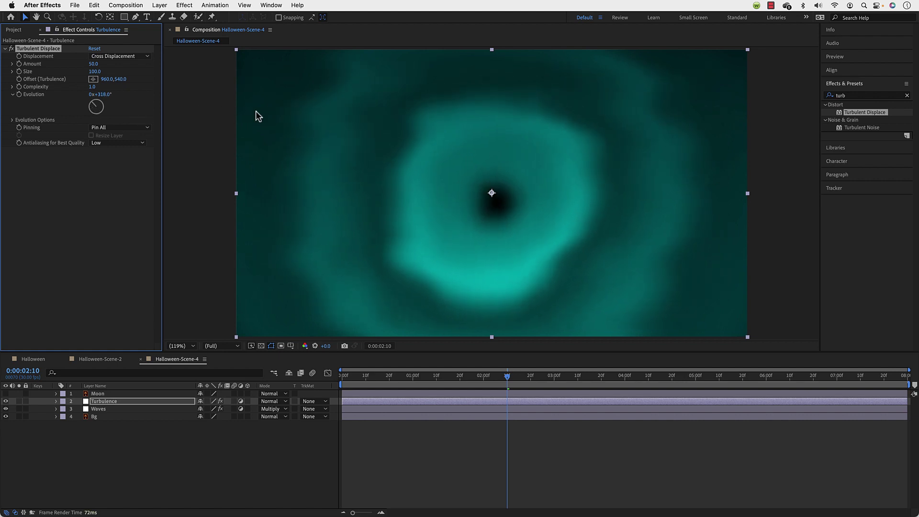
key("ctrl+z")
Step: Animate Turbulent Displace's Evolution with keyframes from 0x+0.0° at 0:00:00:00 to several full revolutions at 0:00:07:29
left_click_drag(364, 375, 287, 374)
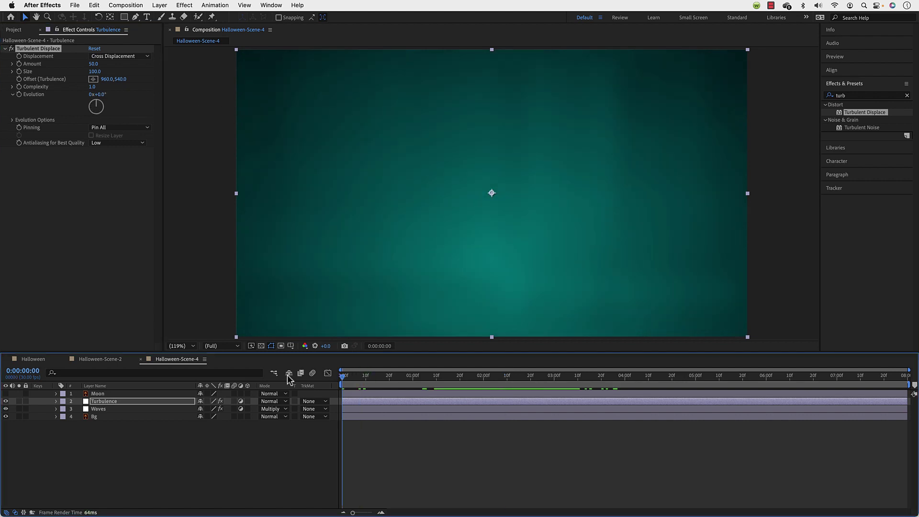
left_click(19, 95)
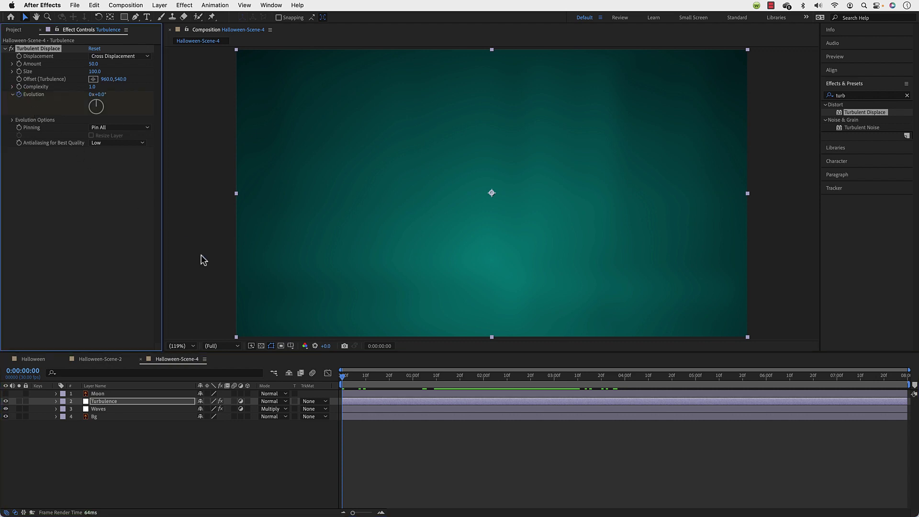
left_click_drag(342, 380, 908, 410)
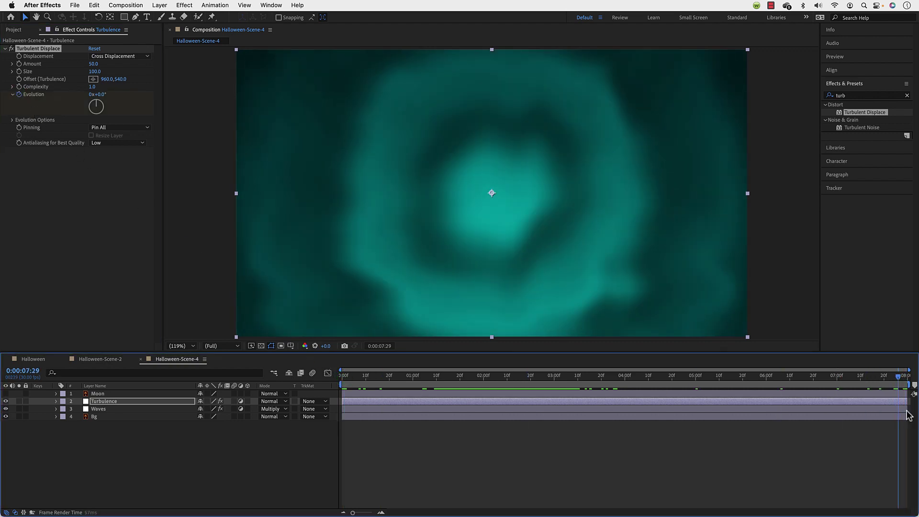
left_click(91, 95)
key("Return")
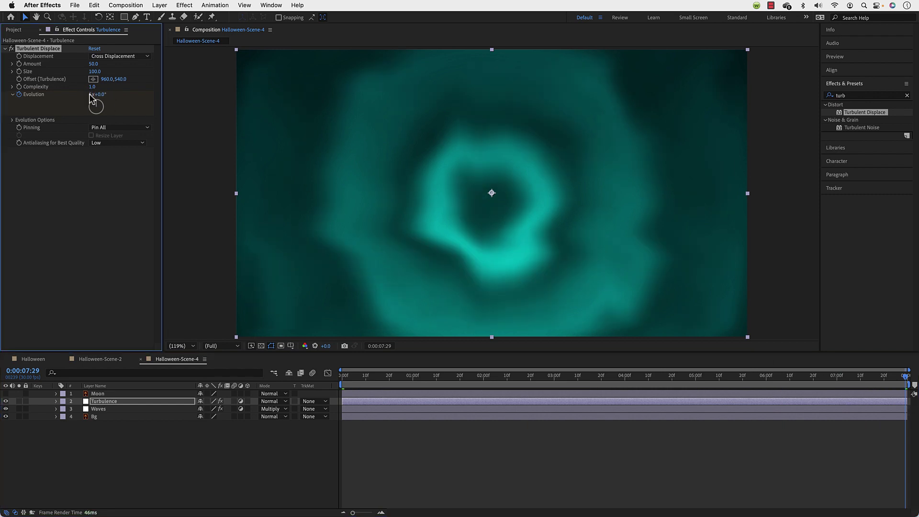
Step: Preview the turbulence from 0:00:00:00, show the Moon layer and scrub to 0:00:03:11
left_click(314, 375)
key("space")
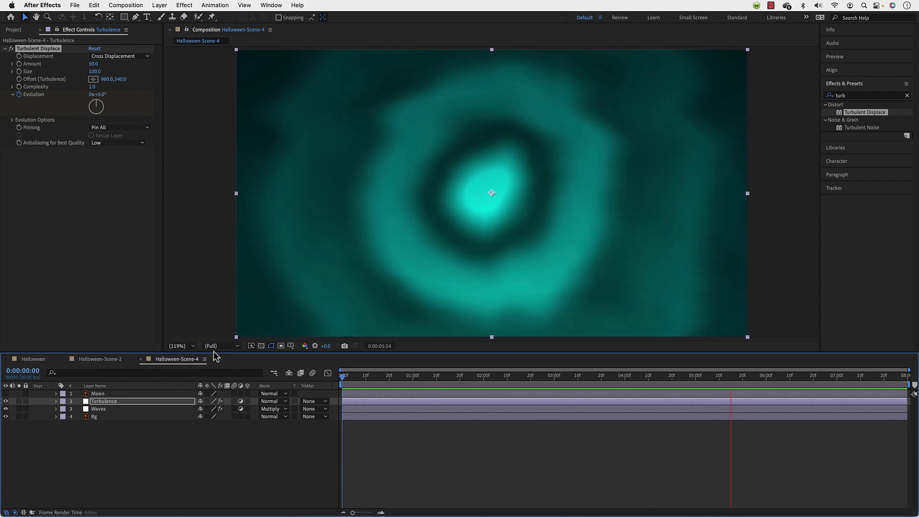
left_click(6, 394)
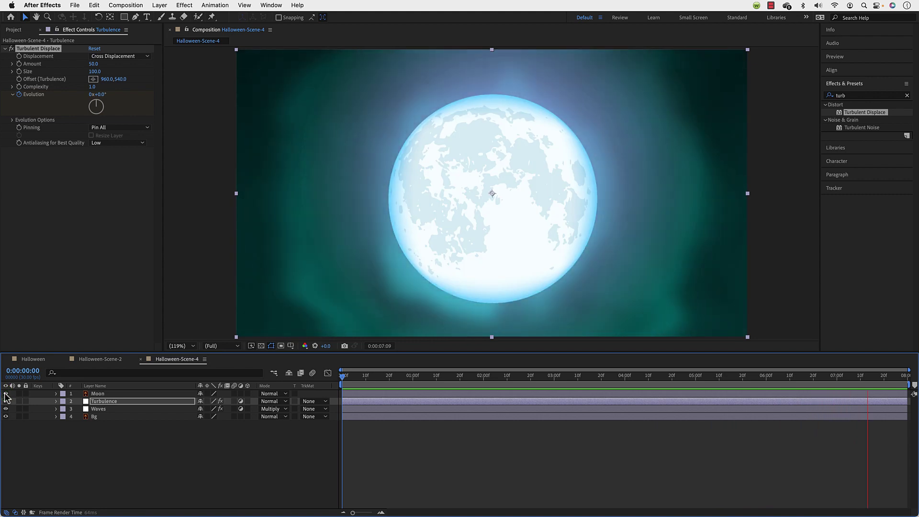
left_click(464, 378)
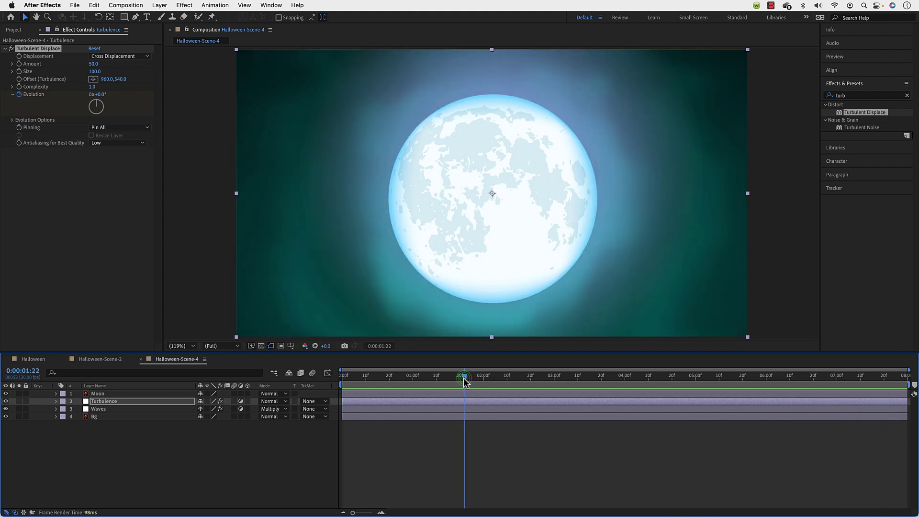
Step: Add another adjustment layer at the top of the Halloween-Scene-4 layer stack and name it Noise
left_click(240, 467)
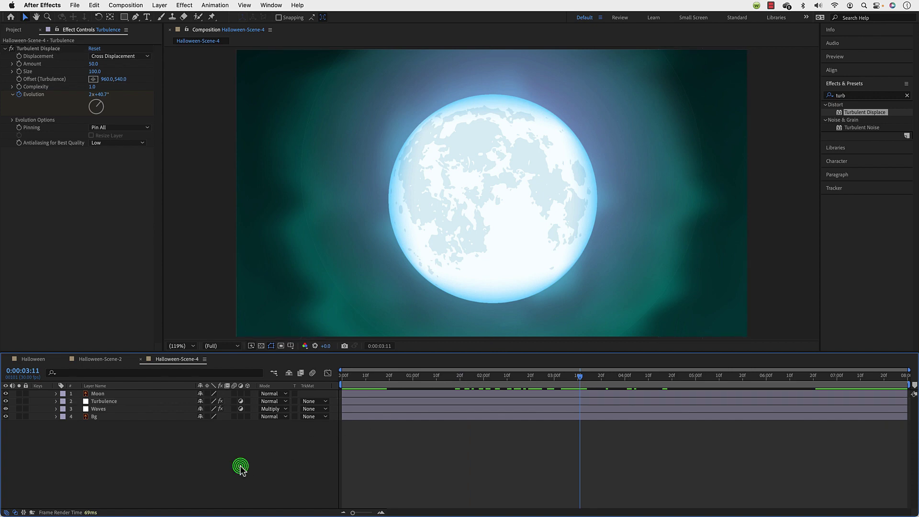
right_click(148, 435)
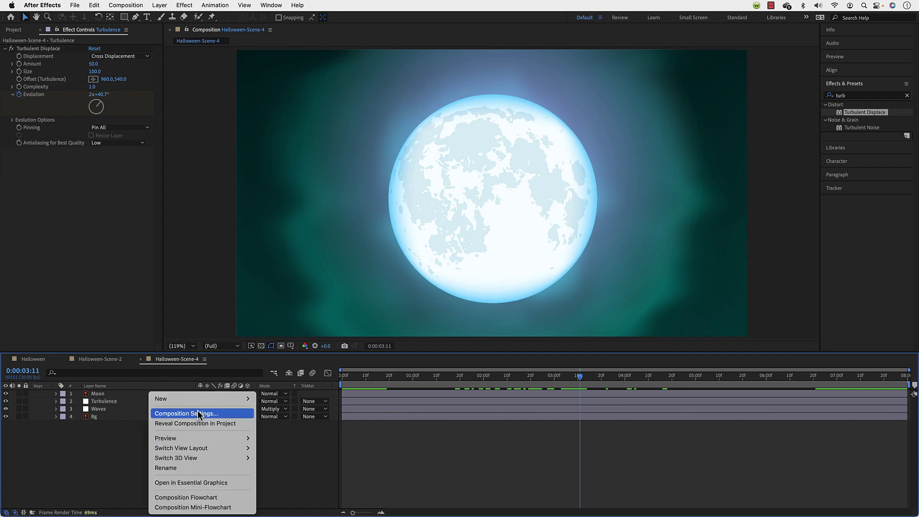
key("Up")
key("Right")
key("Down")
key("Down")
key("Down")
left_click(306, 474)
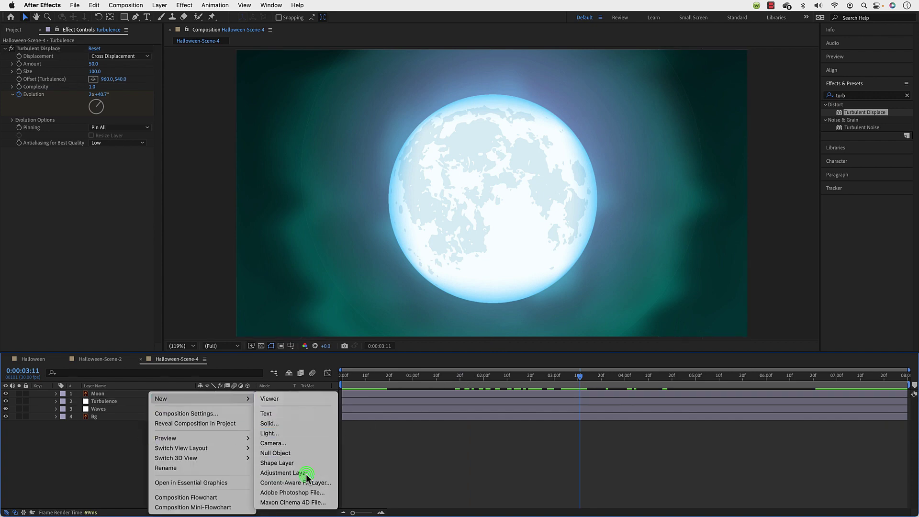
key("Return")
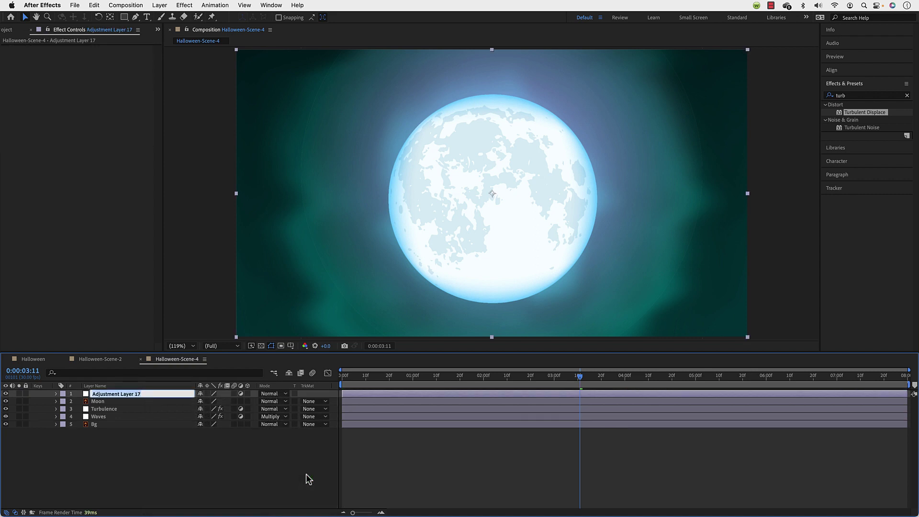
type("Noise")
key("Return")
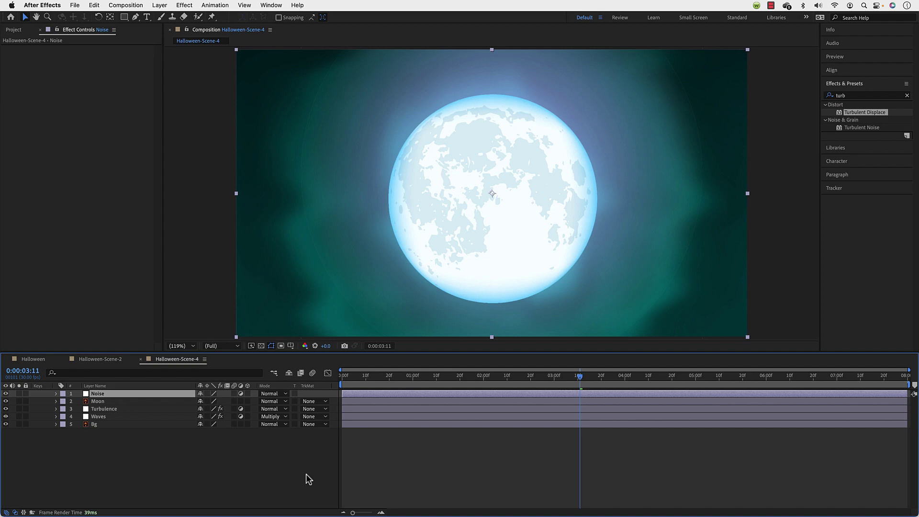
Step: Search the effects for Noise and apply Turbulent Noise to the Noise adjustment layer
left_click(841, 96)
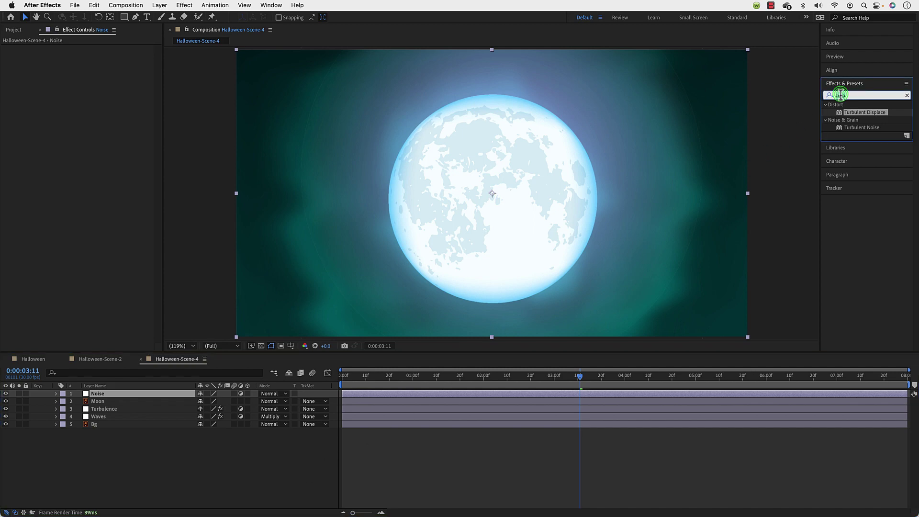
type("Noise")
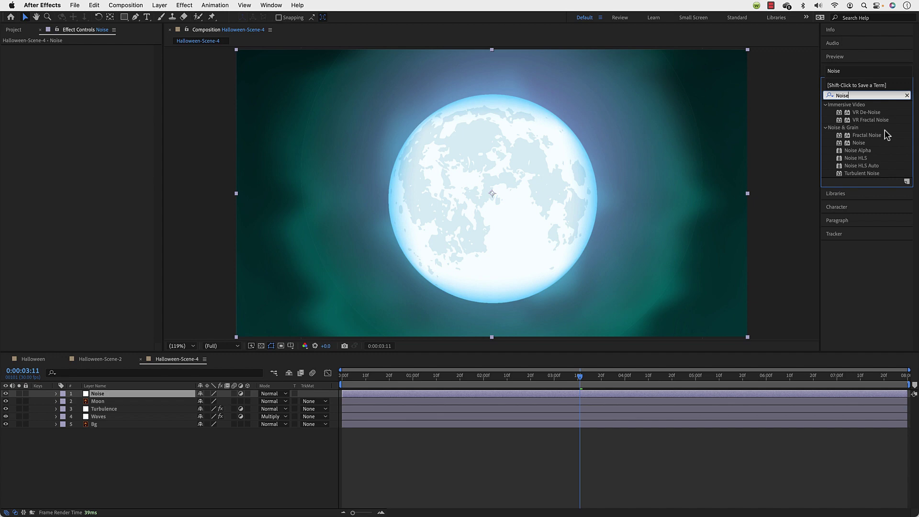
left_click(868, 173)
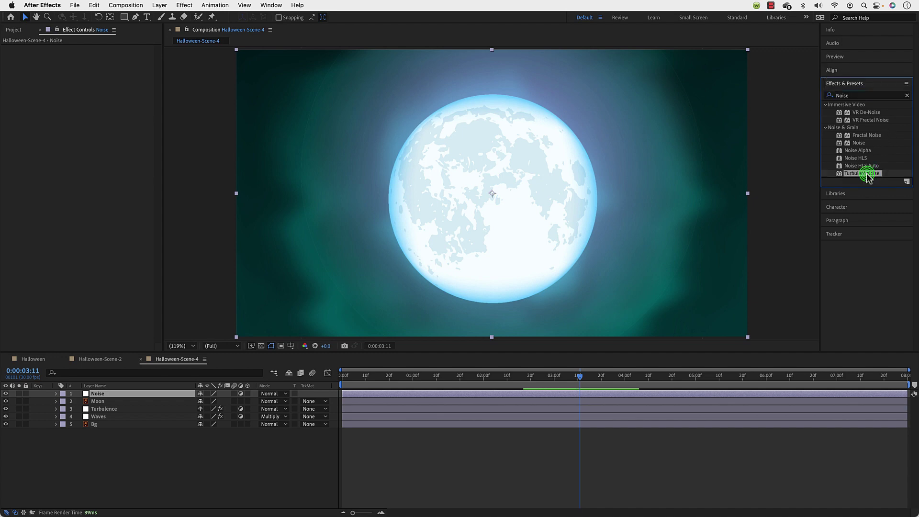
left_click_drag(867, 175, 103, 154)
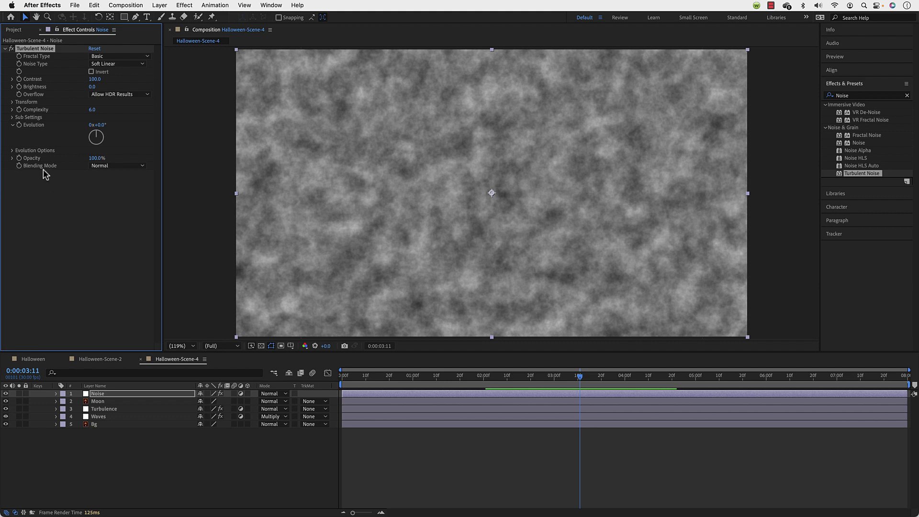
Step: Set the Turbulent Noise blending mode to Multiply and its opacity to 50%
left_click(102, 166)
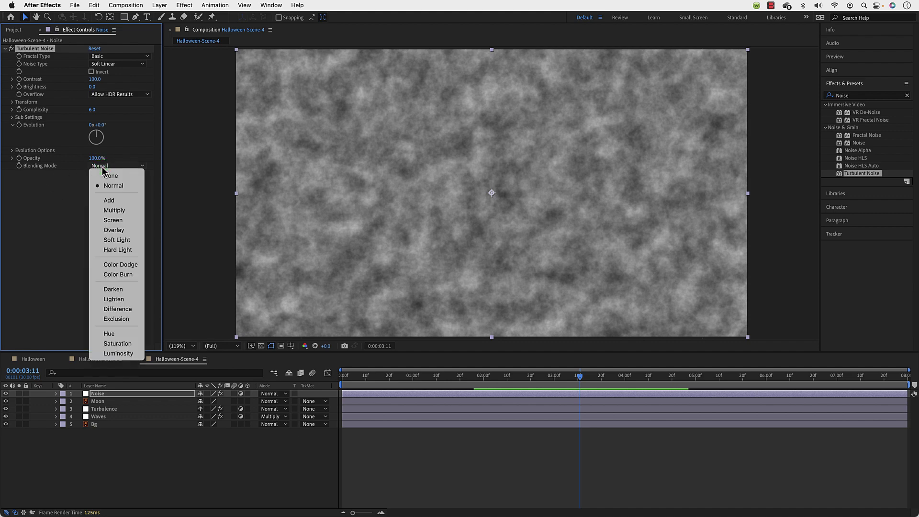
left_click(110, 212)
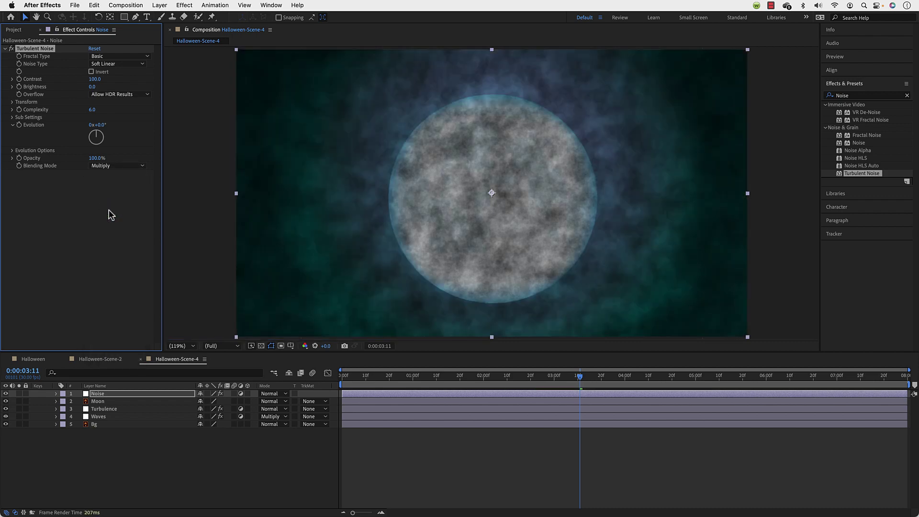
left_click_drag(96, 158, 83, 157)
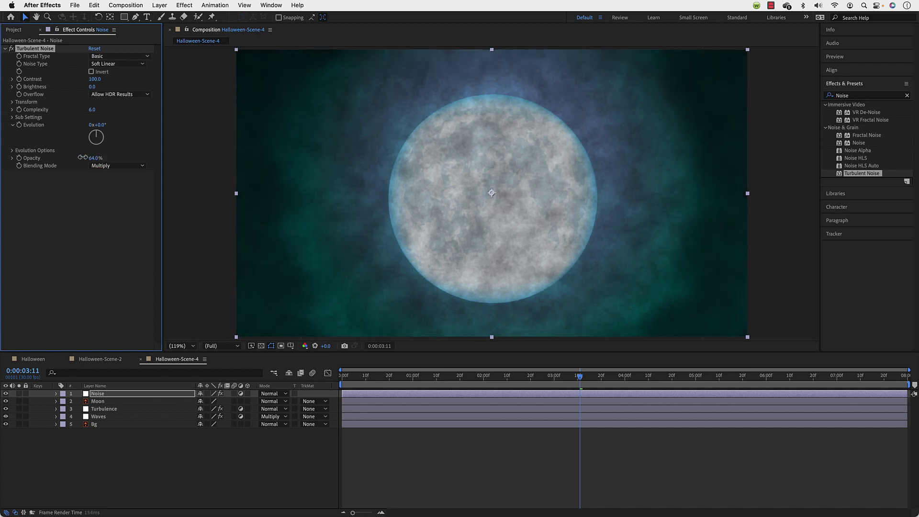
left_click(95, 158)
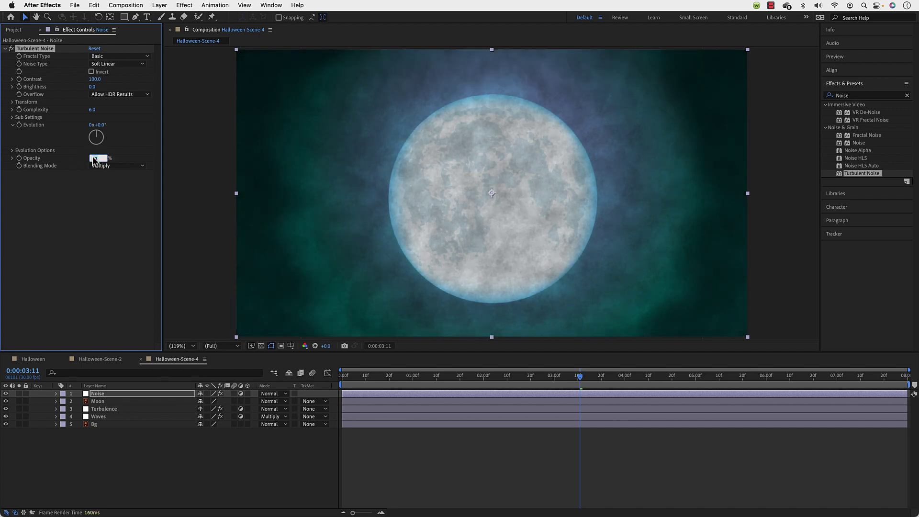
key("Return")
Step: Preview the blended noise from 0:00:00:00 to 0:00:01:09
left_click_drag(415, 378, 341, 382)
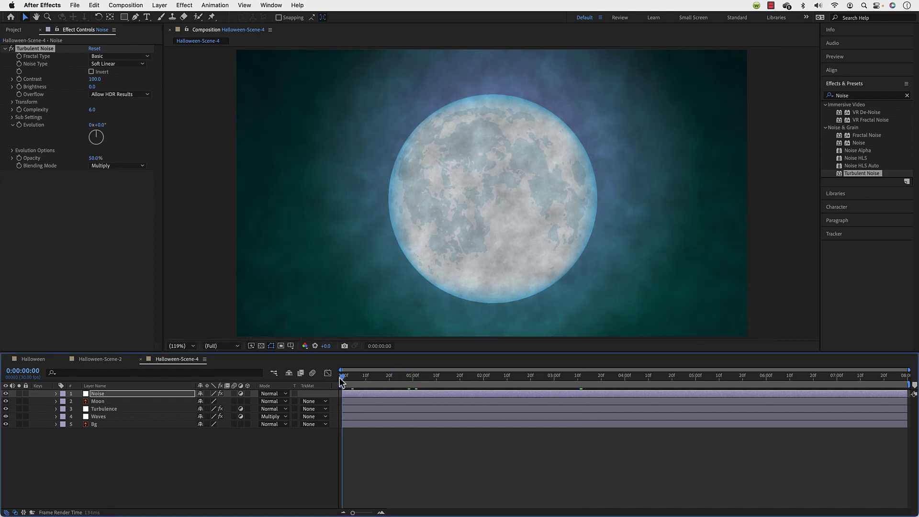
key("space")
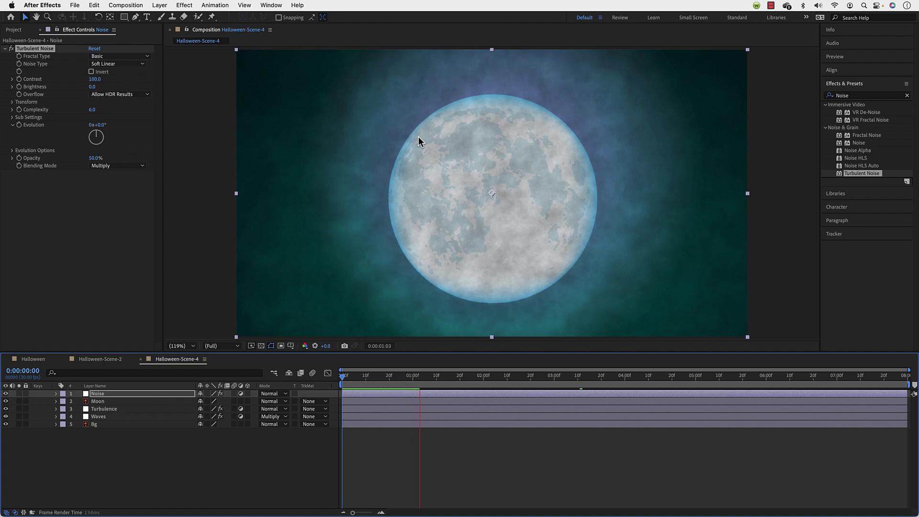
key("space")
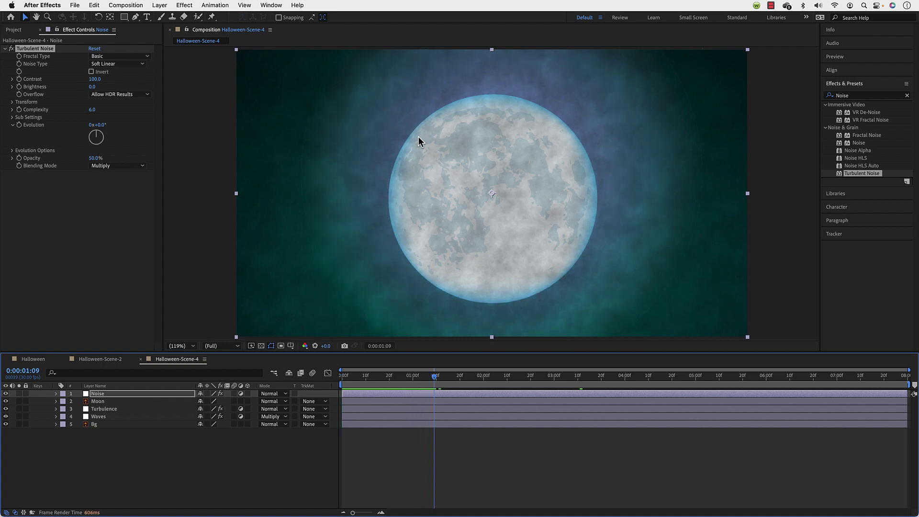
Step: Change the Turbulent Noise fractal type to Cloudy
left_click(119, 64)
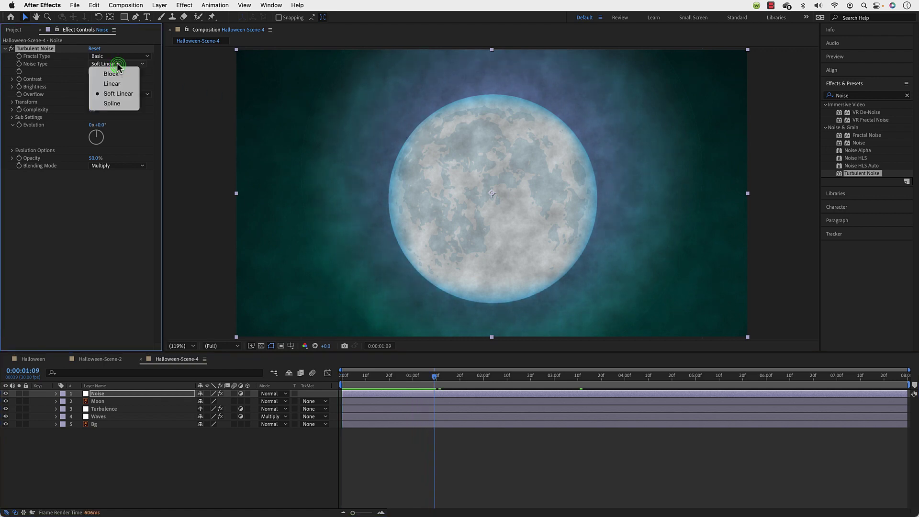
left_click(118, 56)
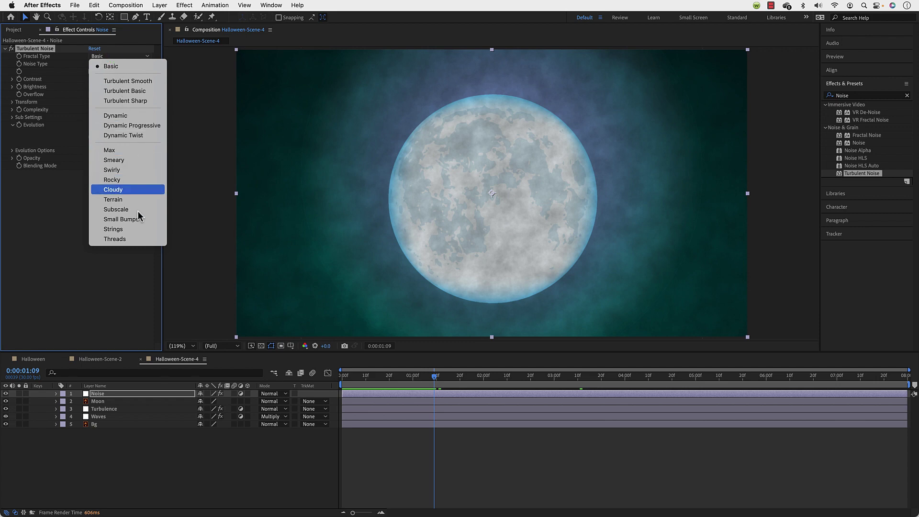
left_click(138, 191)
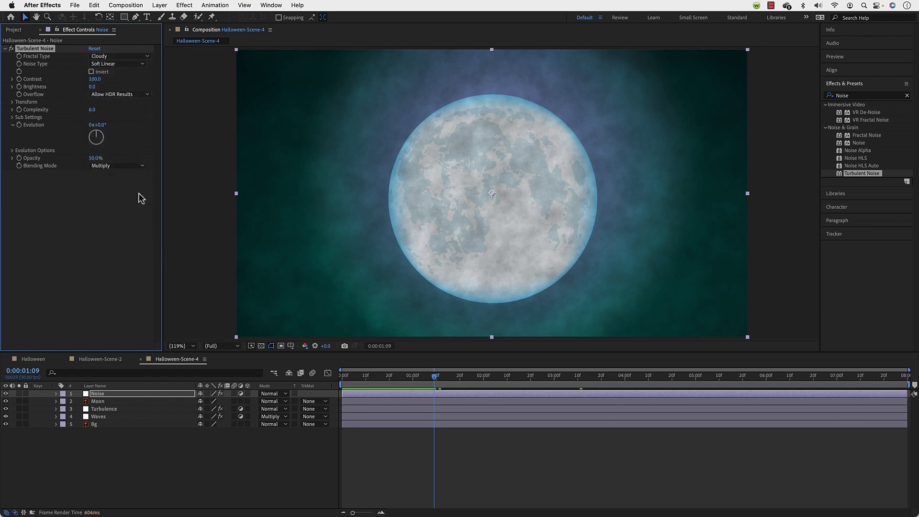
Step: Compare the Turbulent Noise with Invert on and off, leaving it off
left_click(91, 72)
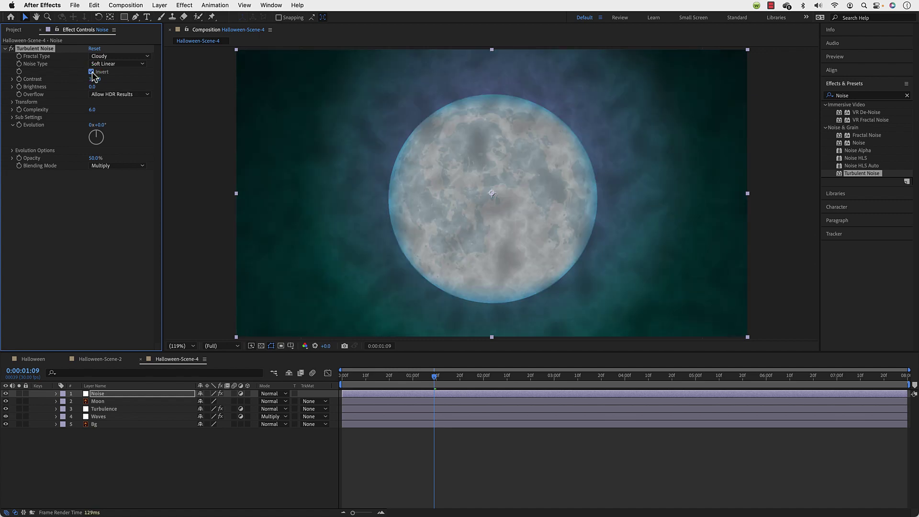
left_click(92, 72)
left_click(91, 72)
left_click(92, 72)
left_click(91, 72)
left_click(92, 72)
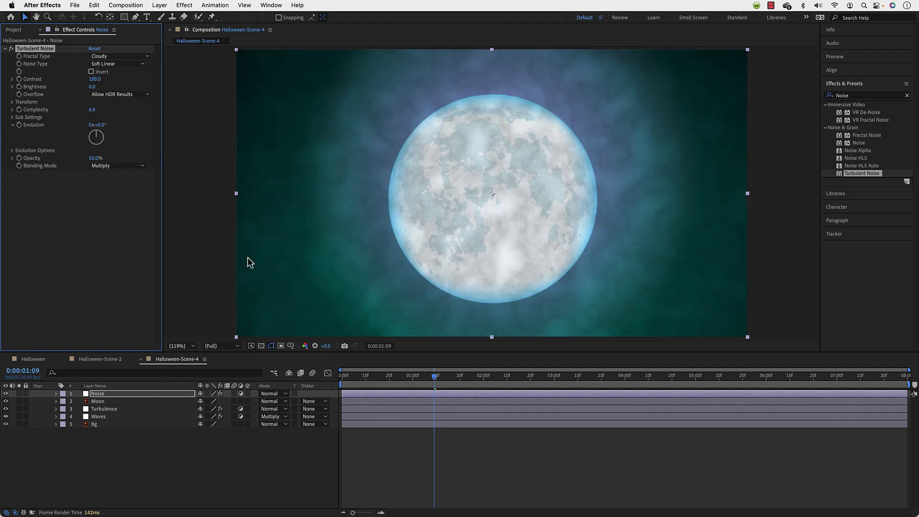
Step: Animate Turbulent Noise's Evolution with keyframes from 0x+0.0° at 0:00:00:00 to 5x+0.0° at 0:00:07:29
left_click(344, 375)
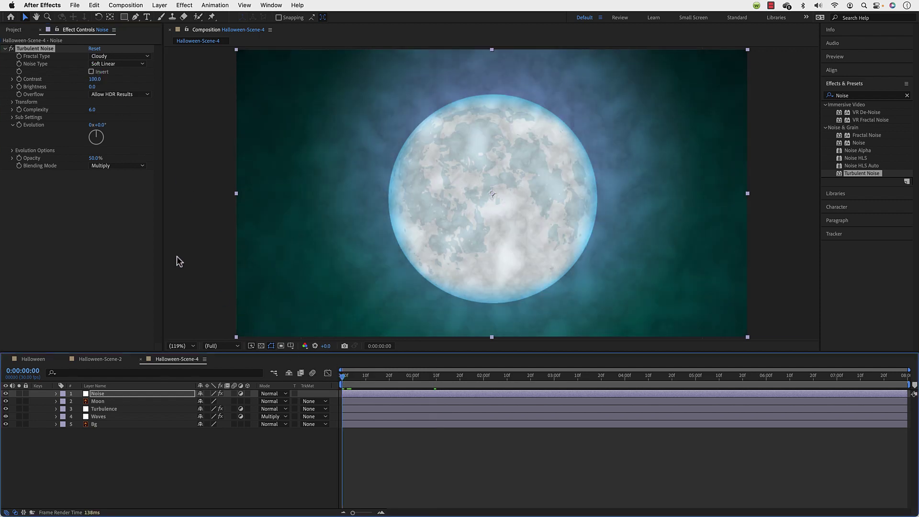
left_click(20, 125)
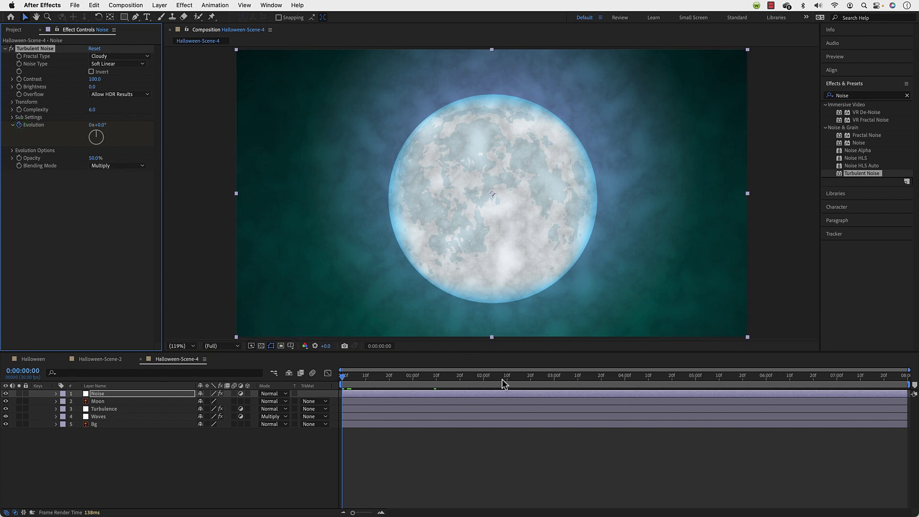
left_click_drag(503, 379, 580, 378)
key("End")
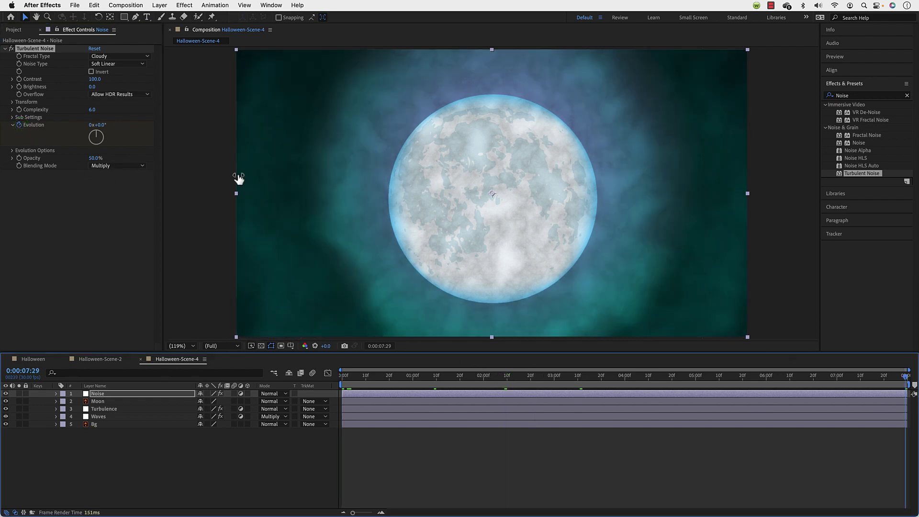
left_click(92, 125)
type("5")
key("Return")
Step: Preview the evolving noise from 0:00:00:00, hide the Moon layer to inspect the background, and go to 0:00:01:05
left_click(277, 380)
key("Home")
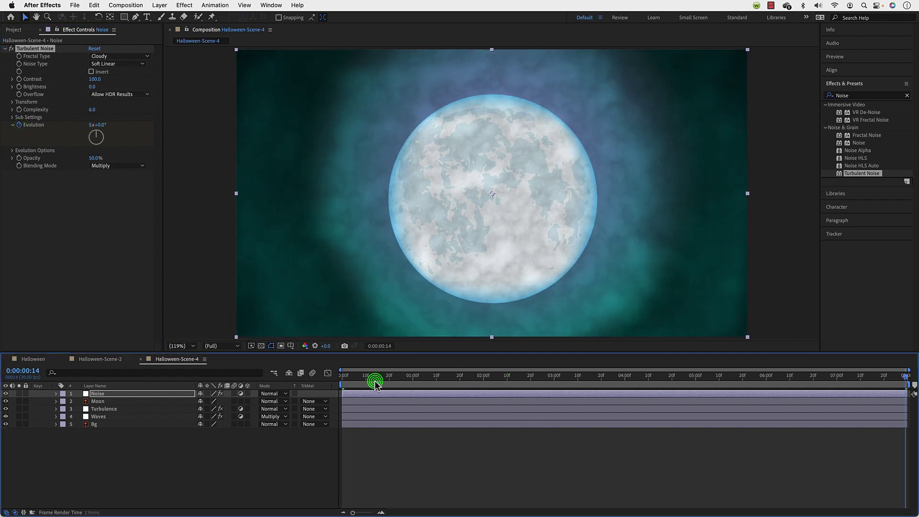
key("space")
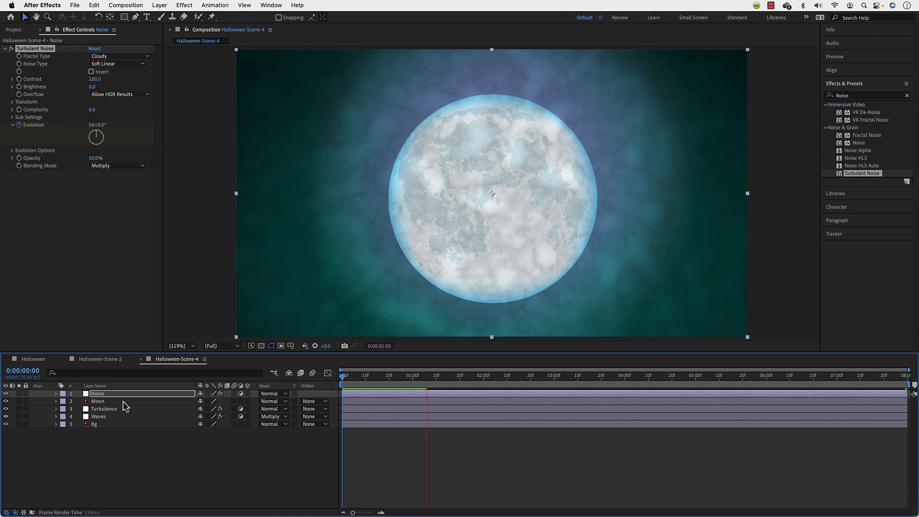
left_click(123, 401)
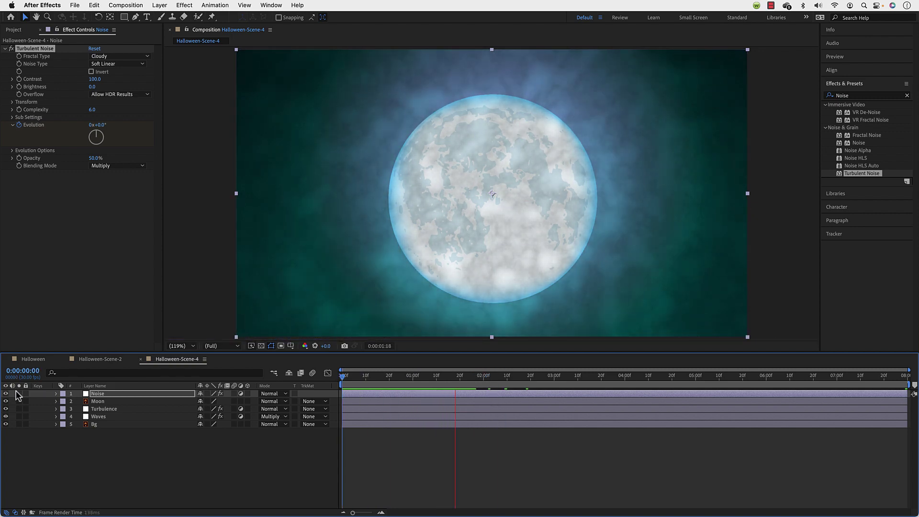
left_click(6, 402)
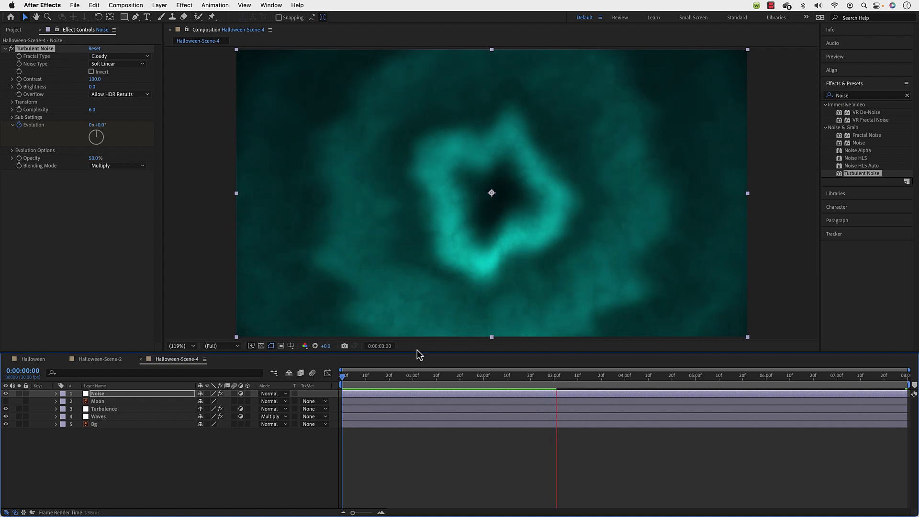
key("space")
left_click(417, 390)
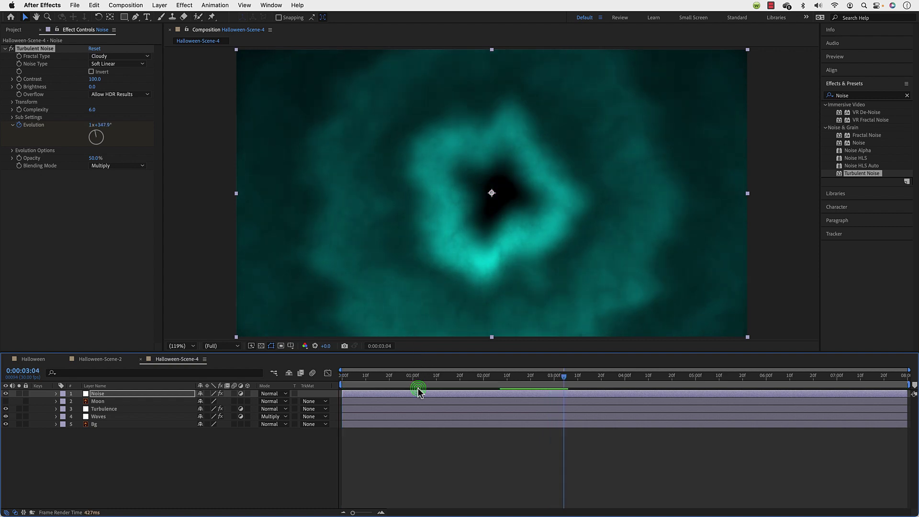
left_click(424, 377)
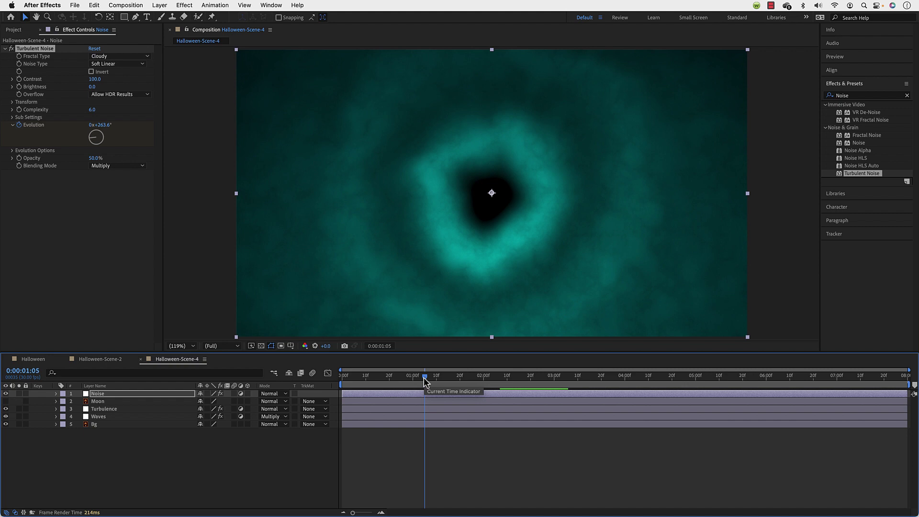
Step: Apply the Noise effect to the Noise layer and raise its Amount of Noise to 94% at 0:00:01:07
left_click_drag(857, 143, 492, 331)
left_click_drag(388, 376, 429, 376)
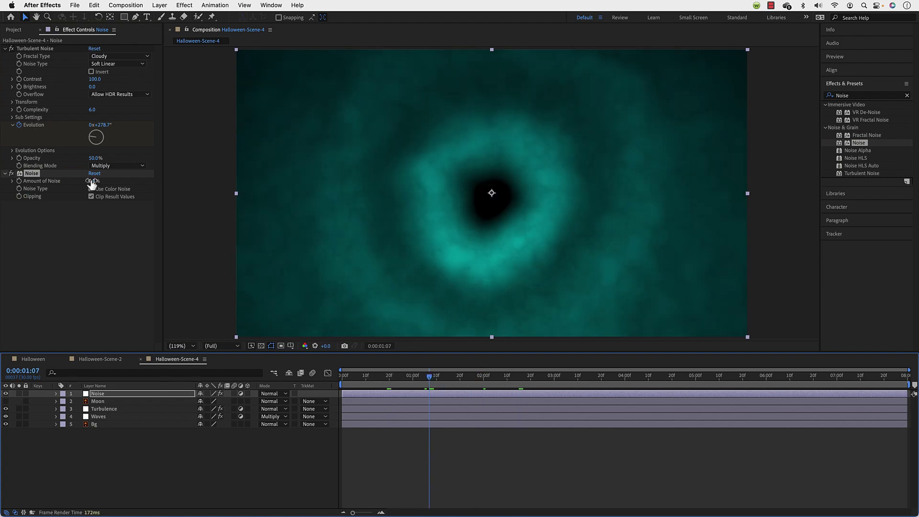
left_click_drag(92, 184, 118, 182)
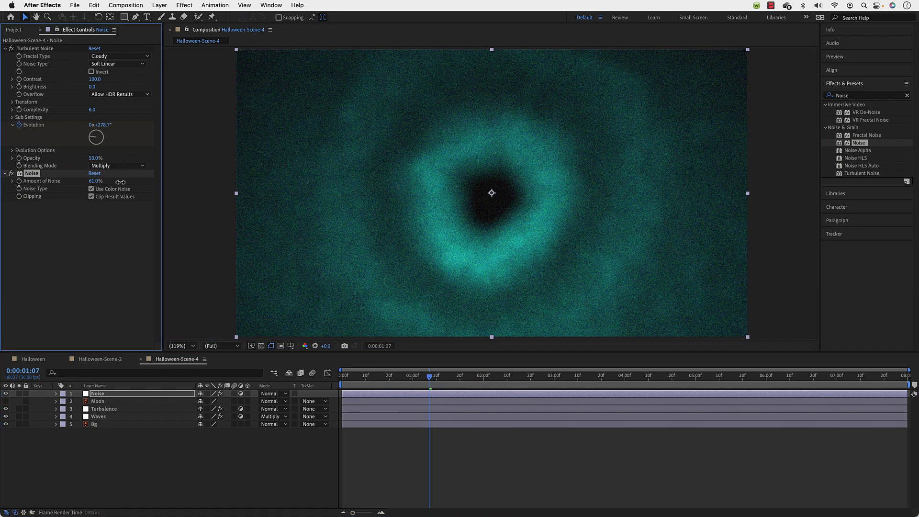
mouse_move(174, 187)
left_mouse_down()
mouse_move(129, 181)
mouse_move(185, 196)
left_mouse_up()
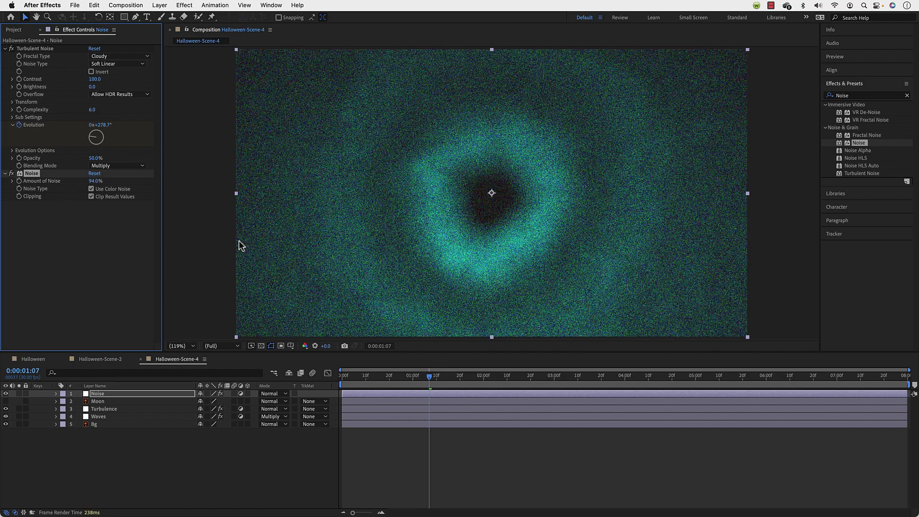
Step: Preview the grain from 0:00:00:22 and set the Amount of Noise to 10%
left_click(394, 378)
key("space")
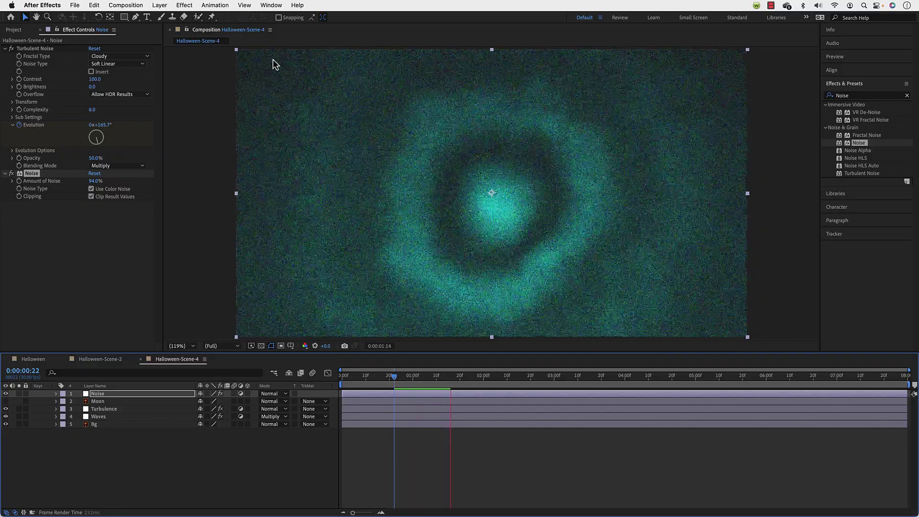
left_click(96, 181)
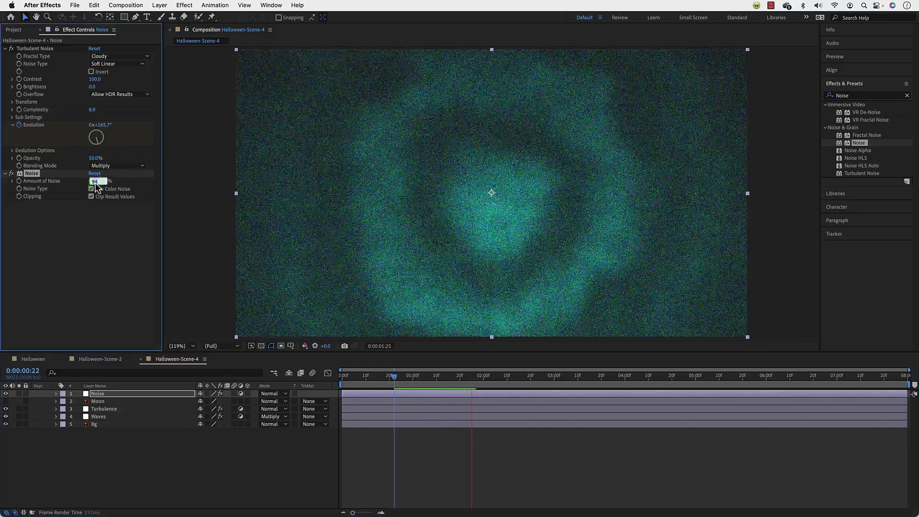
type("10")
key("Return")
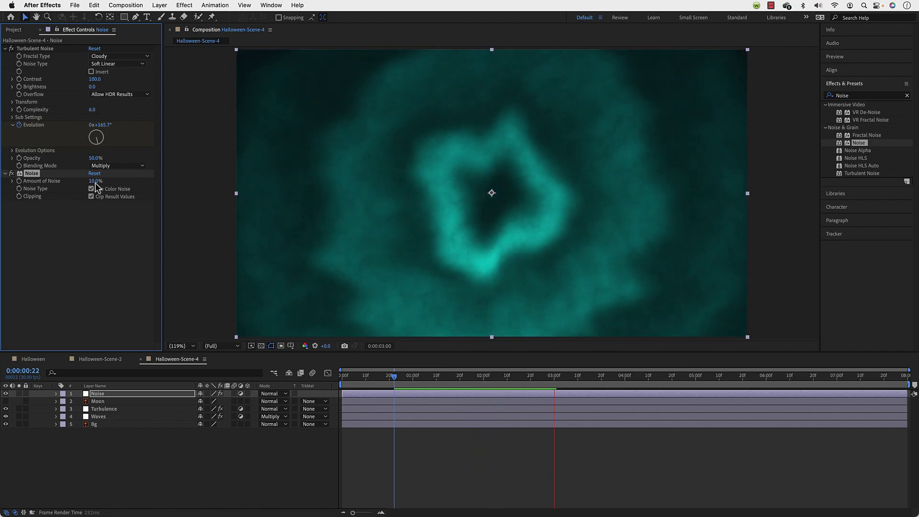
Step: Show the Moon layer, preview the scene from 0:00:00:00 and display the playback frame rate information
left_click(6, 401)
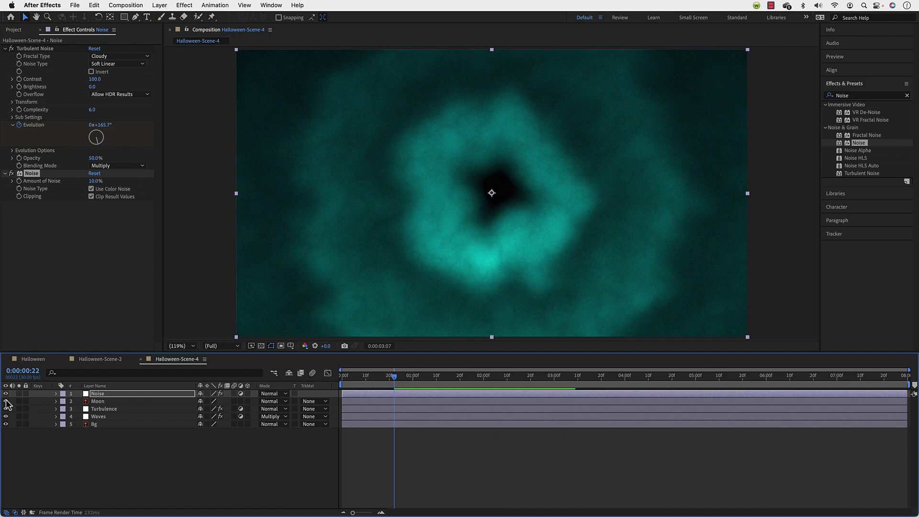
left_click_drag(386, 377, 343, 381)
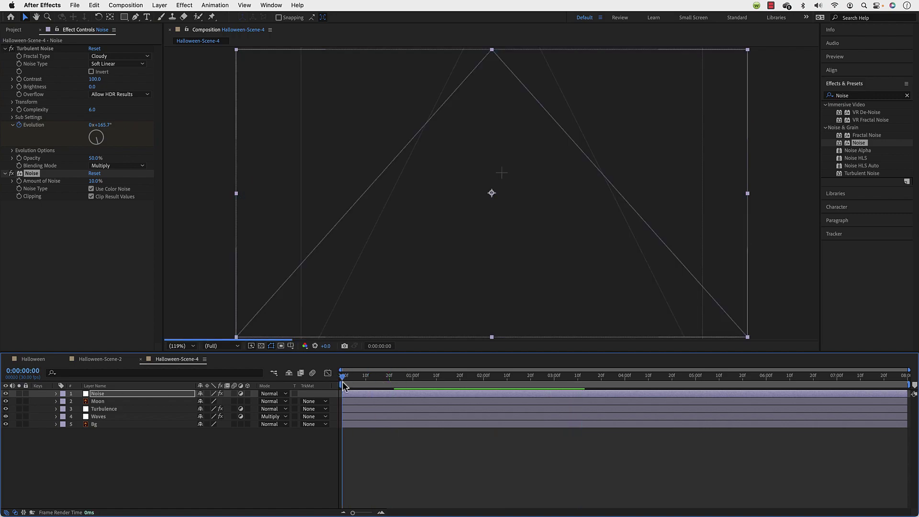
key("space")
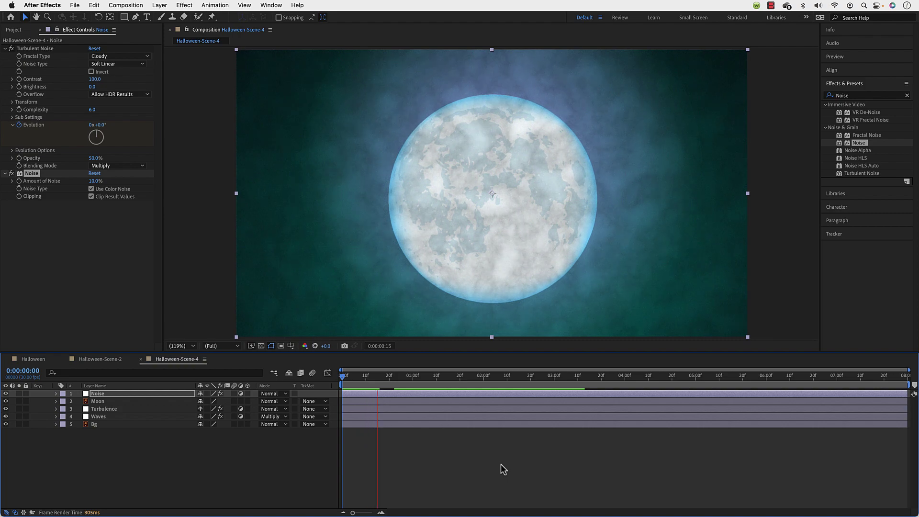
left_click(844, 31)
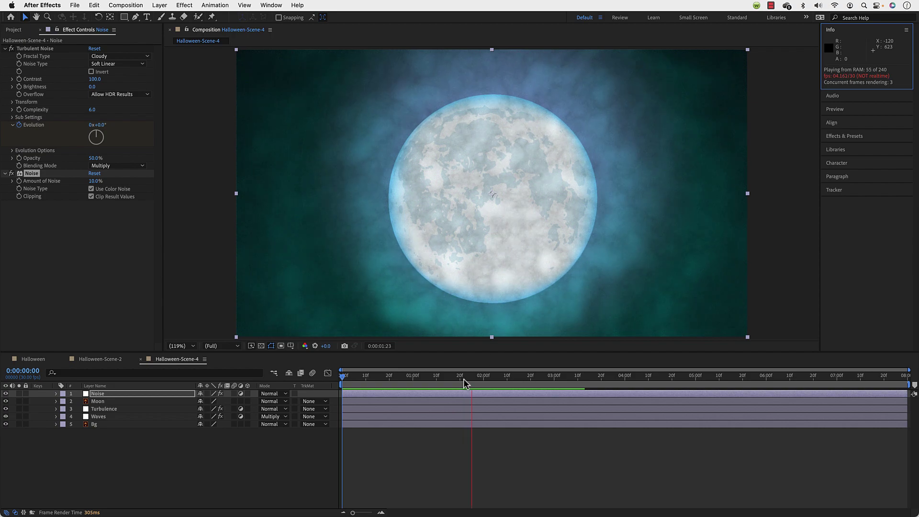
Step: Preview the scene from 0:00:00:00, stop playback at 0:00:01:29 and deselect the Noise layer
left_click(354, 391)
key("Home")
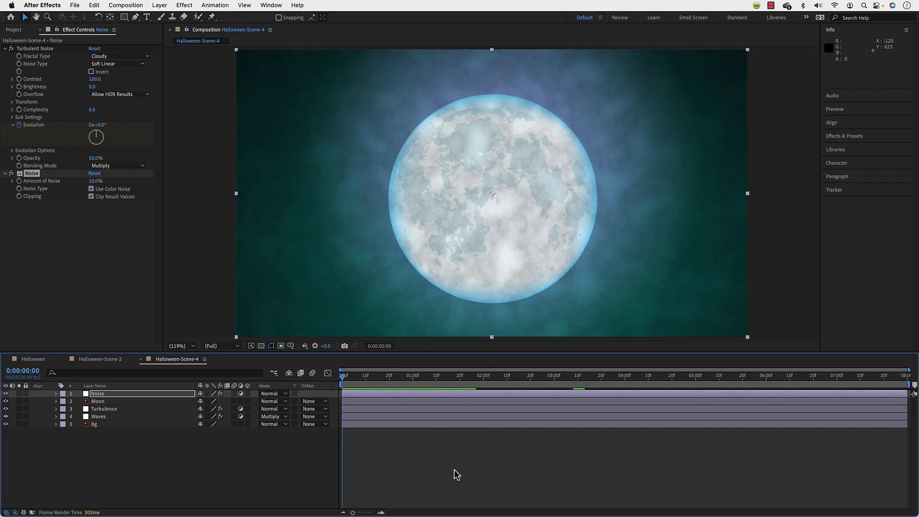
key("space")
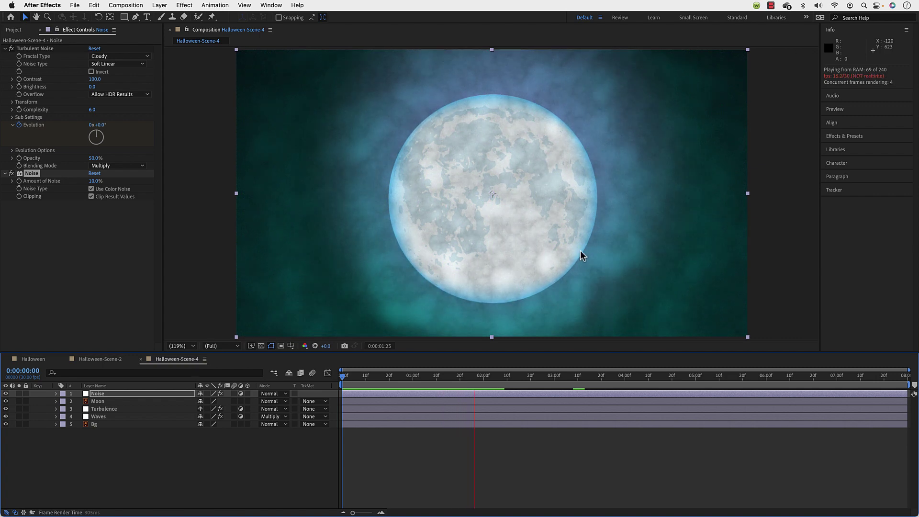
left_click(486, 441)
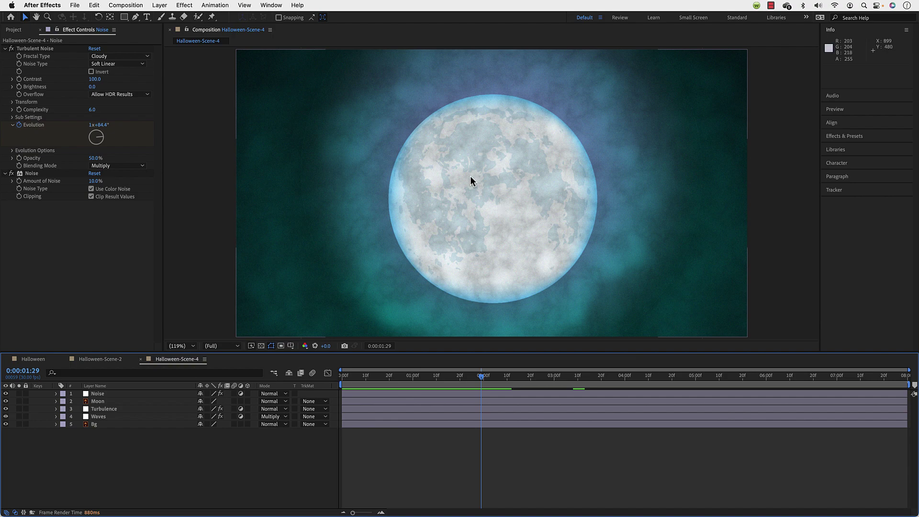
Step: Create a new adjustment layer above the Noise layer and rename it Snow
right_click(187, 468)
mouse_move(198, 398)
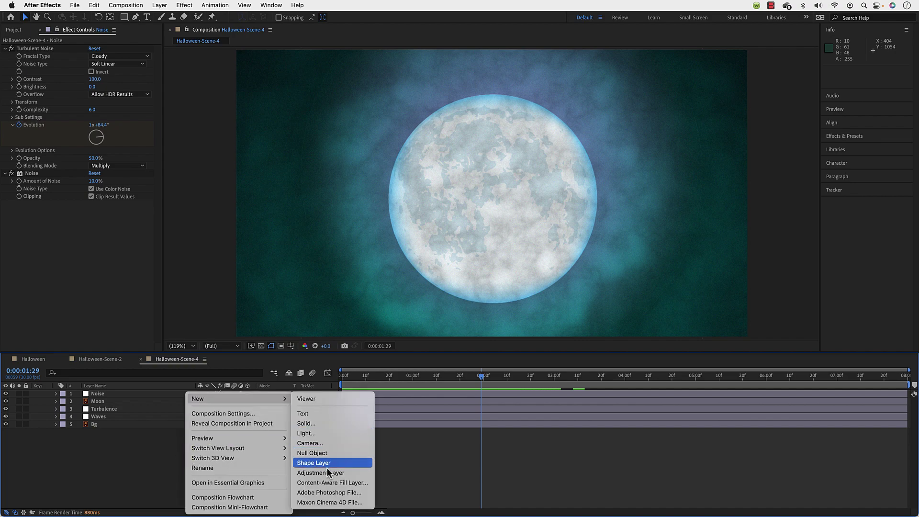
left_click(344, 471)
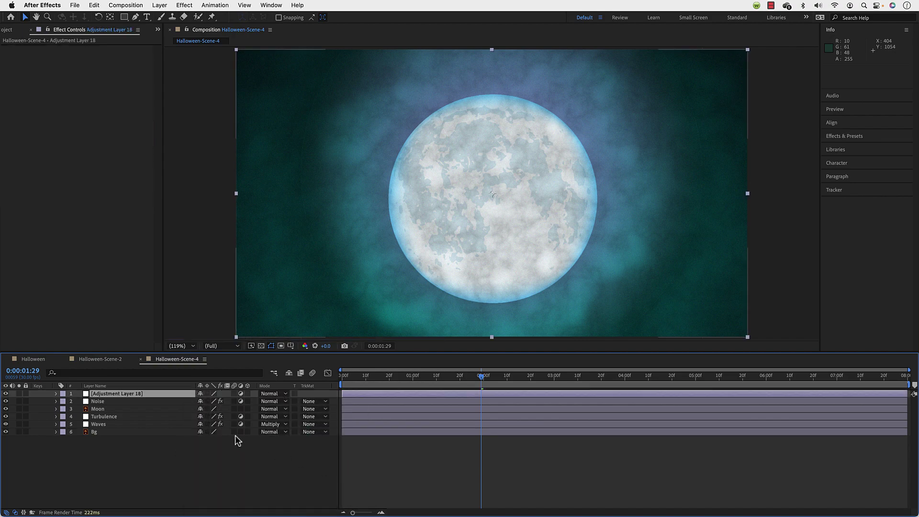
key("Return")
type("Sn")
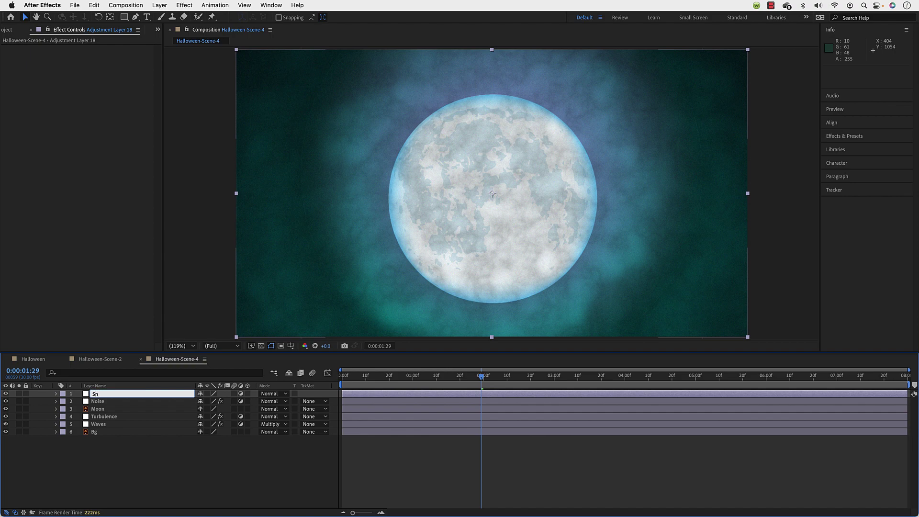
type("ow")
key("Return")
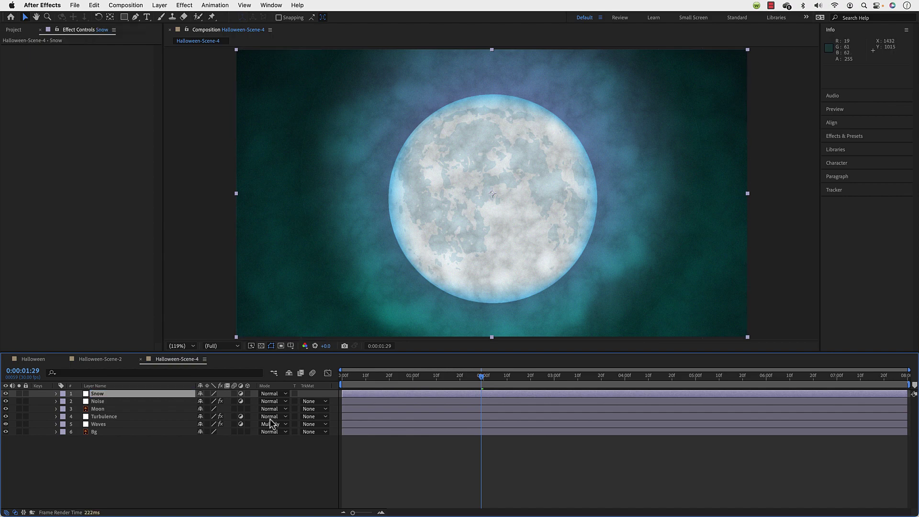
Step: Search the effects for Snow and apply CC Snowfall to the Snow layer
left_click(859, 136)
left_click(862, 94)
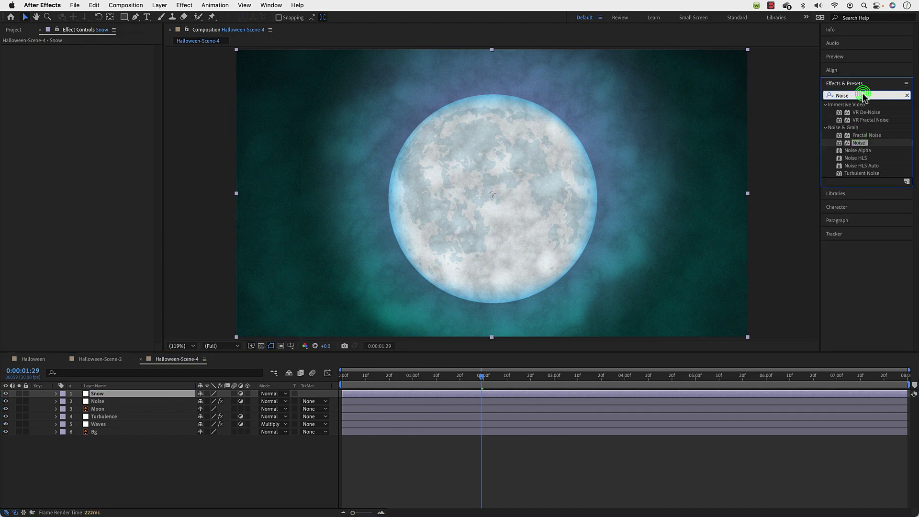
type("Sno")
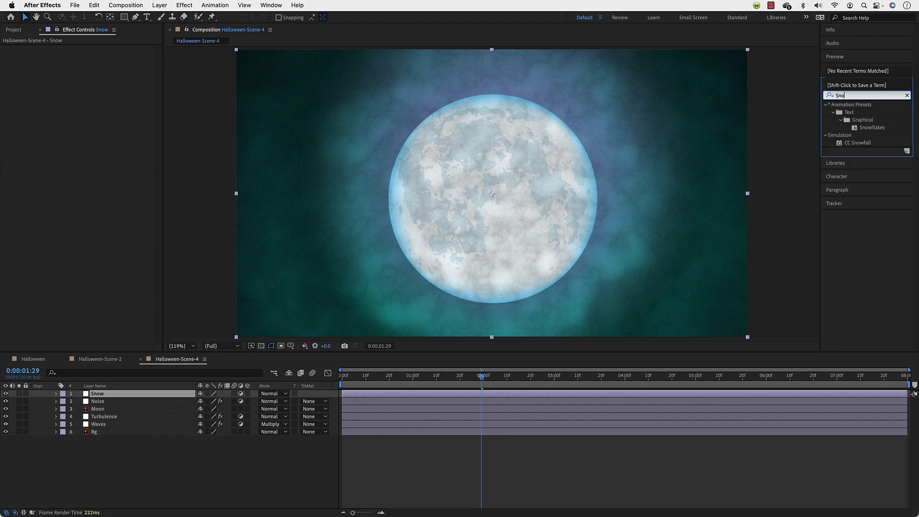
type("w")
left_click_drag(864, 143, 156, 394)
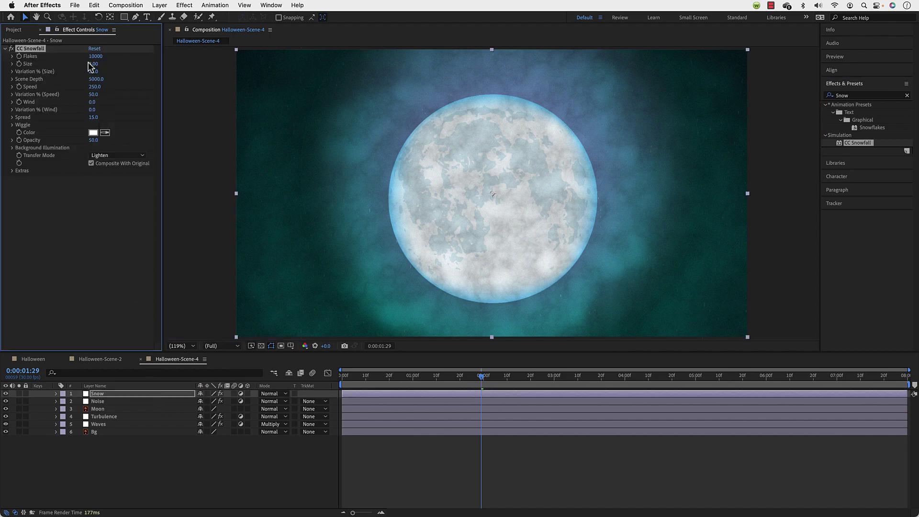
Step: At 0:00:00:19, disable CC Snowfall's Composite With Original and turn off the Snow layer's adjustment layer switch
left_click_drag(369, 375, 387, 375)
left_click(142, 193)
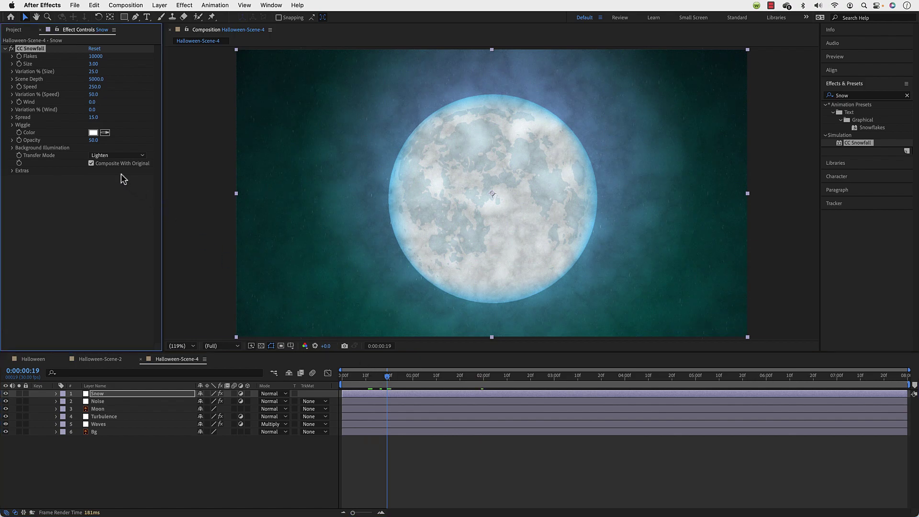
left_click(90, 164)
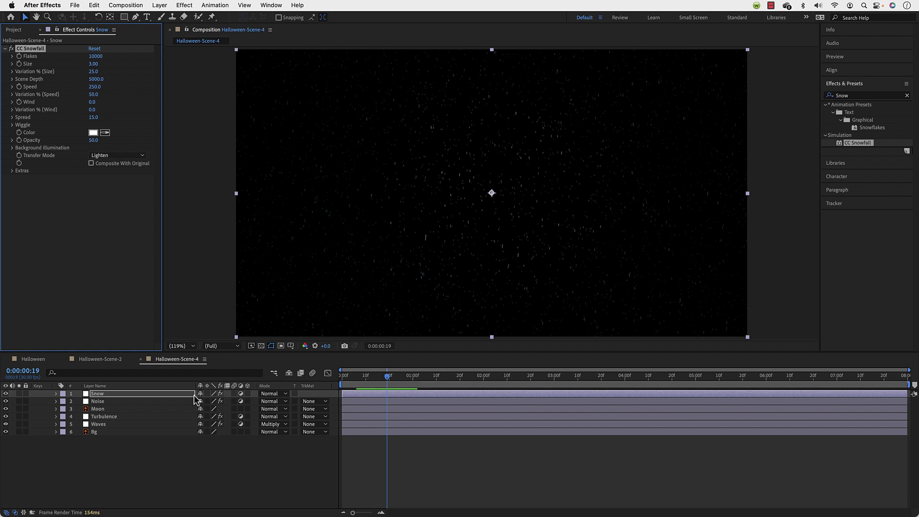
left_click(240, 394)
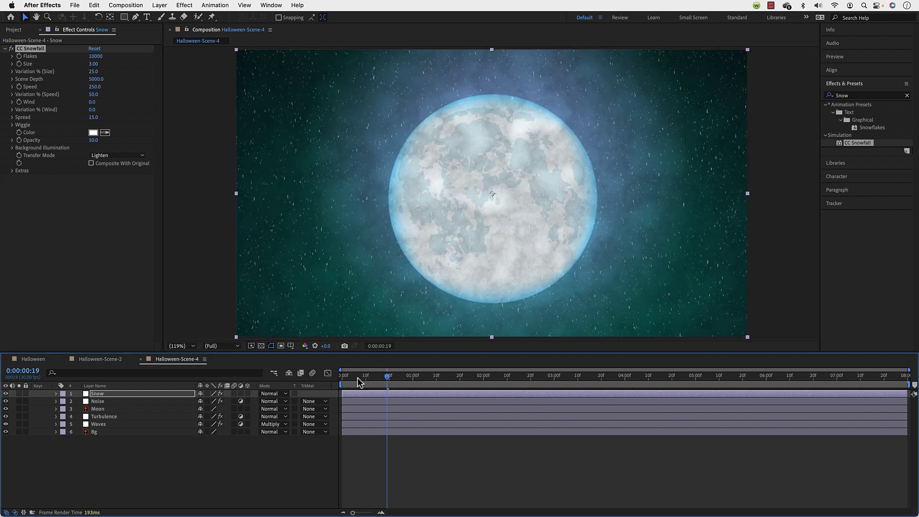
Step: Go to 0:00:00:00 and compare the Snow layer with its adjustment layer switch on and off, leaving it off
left_click_drag(360, 381, 335, 376)
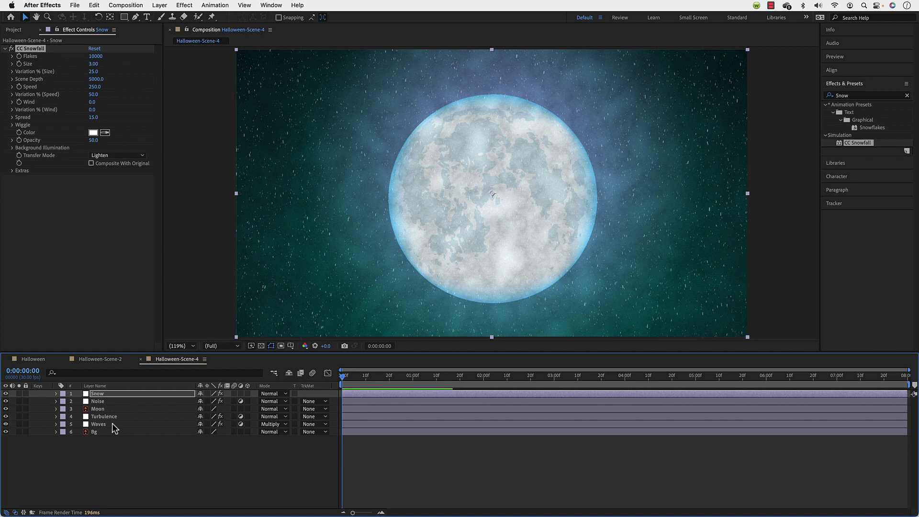
left_click(106, 395)
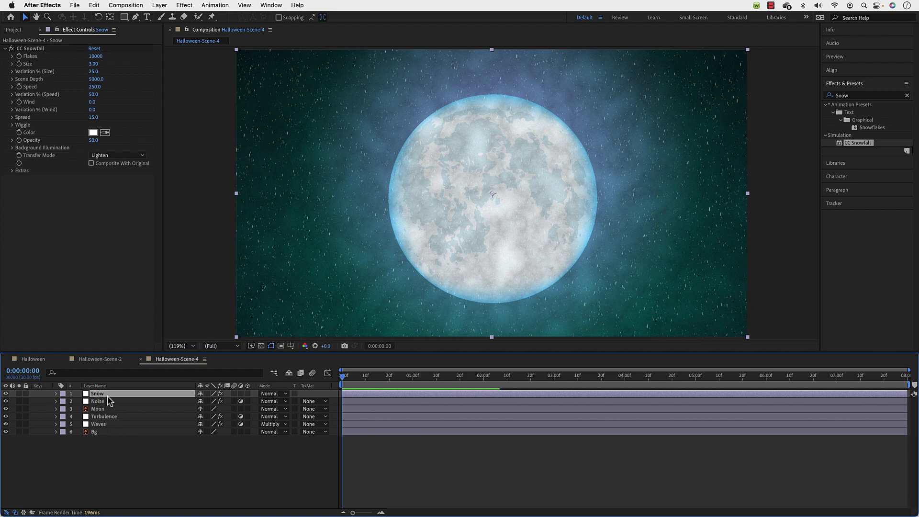
left_click(241, 394)
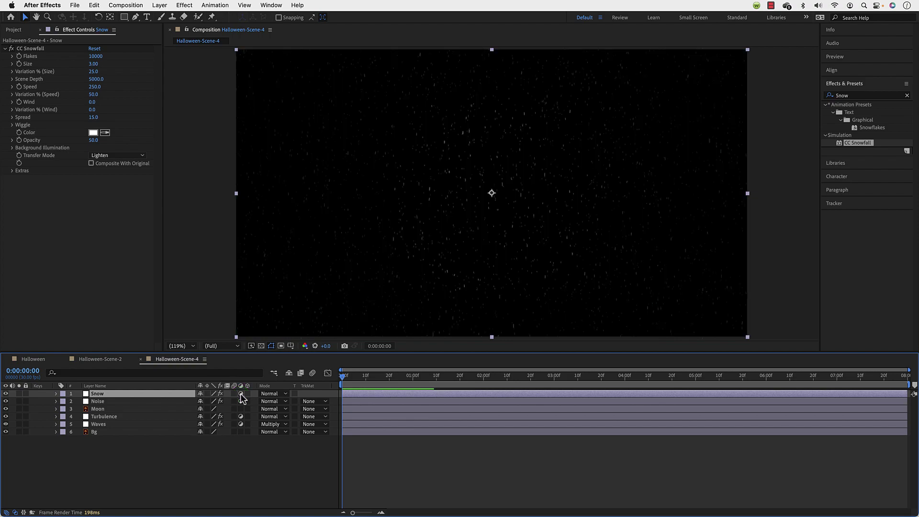
left_click(241, 394)
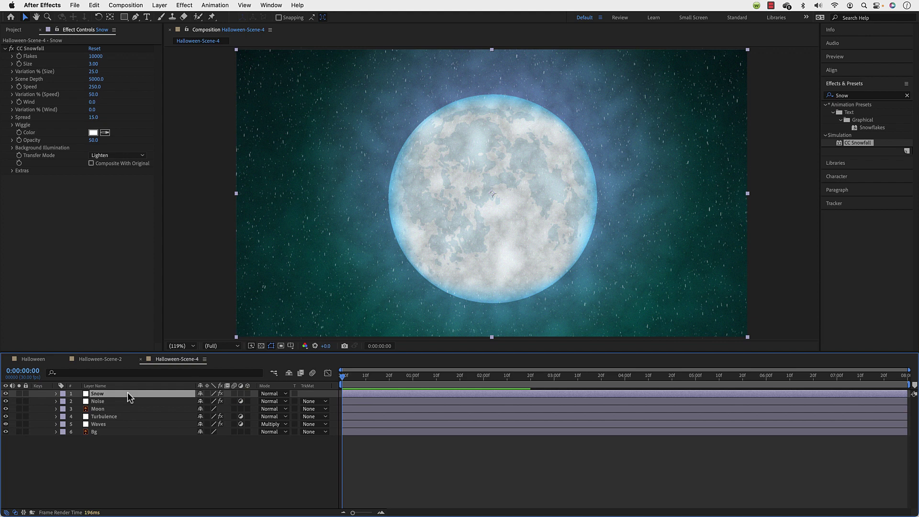
Step: Set the CC Snowfall Size to 5 and inspect the flakes at 0:00:00:24
left_click(92, 63)
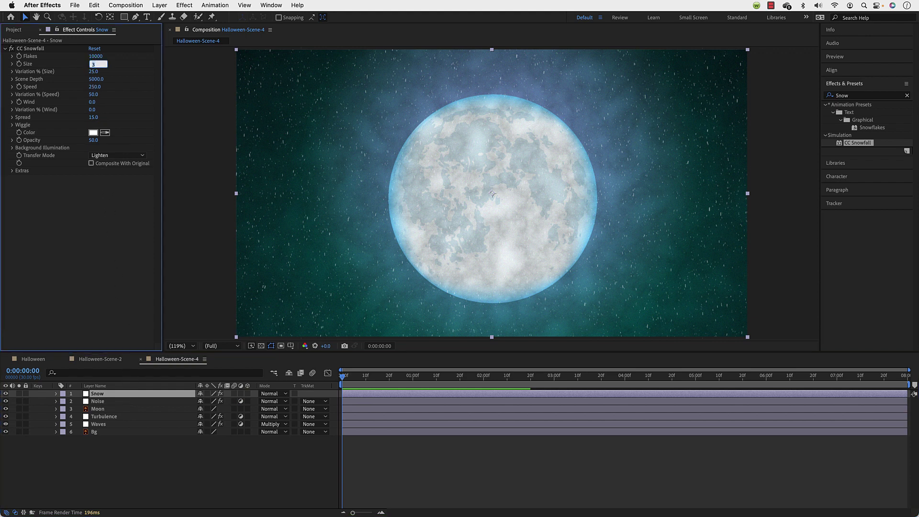
type("5")
key("Return")
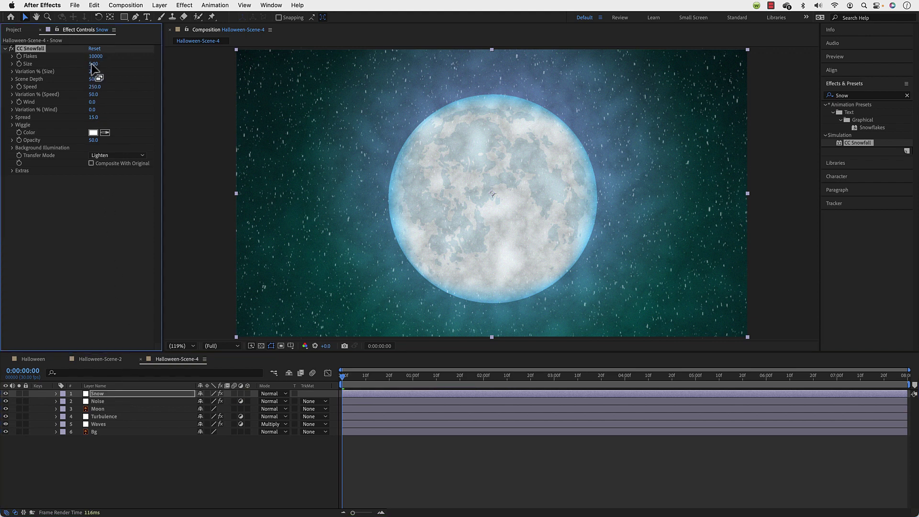
left_click(362, 373)
left_click(400, 382)
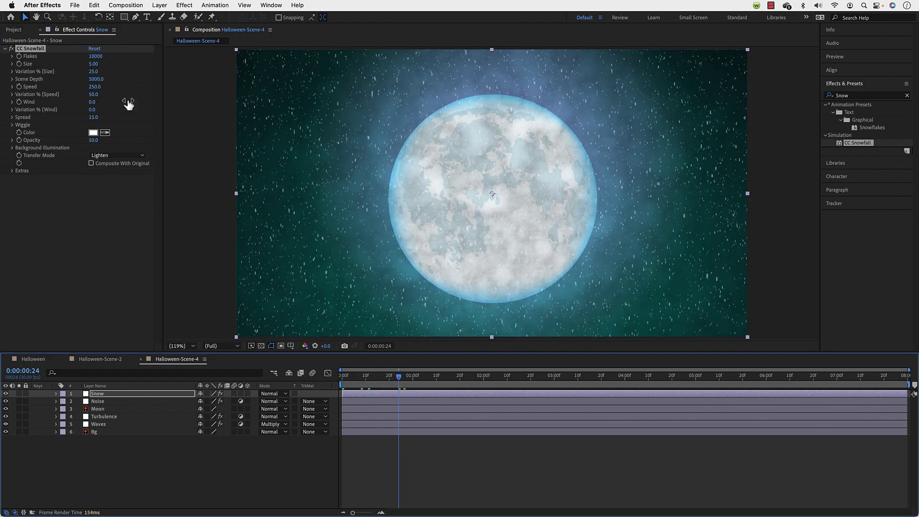
Step: Try a CC Snowfall Size of 7.32, return it to 5, and set the Speed to 150
left_click_drag(93, 64, 203, 76)
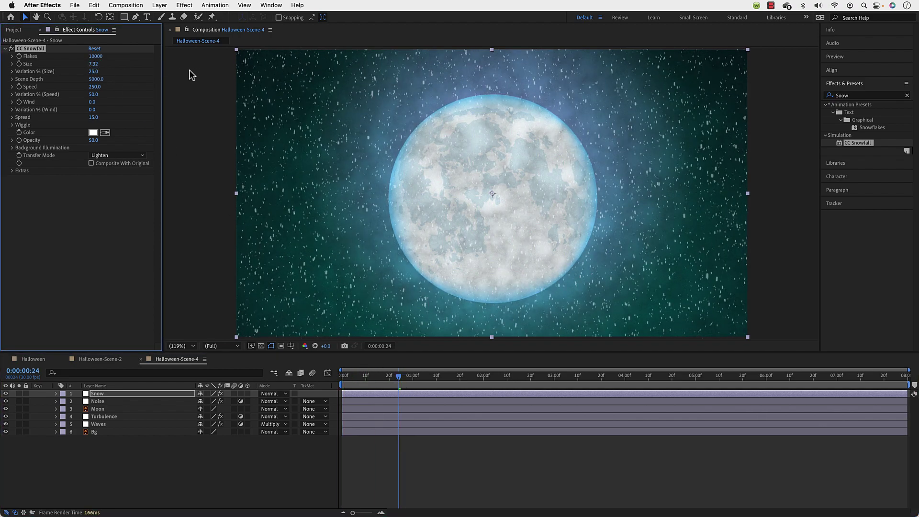
left_click(94, 64)
left_click(92, 86)
type("150")
key("Return")
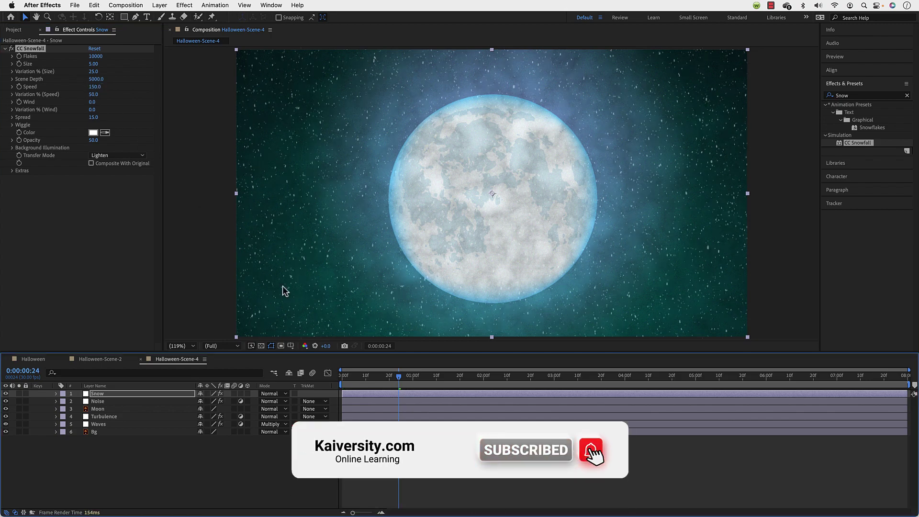
Step: Preview the snowfall from 0:00:00:00 with the playback frame rate information displayed
left_click_drag(366, 376, 331, 380)
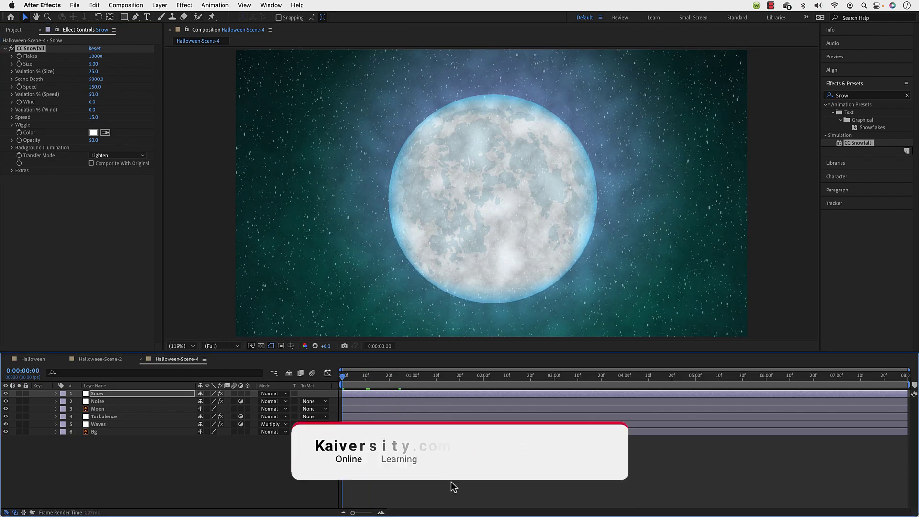
key("super+2")
key("space")
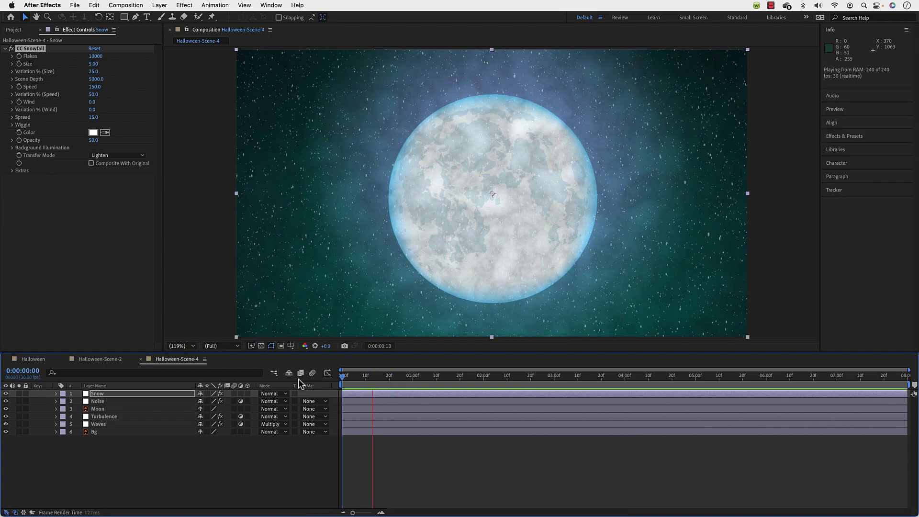